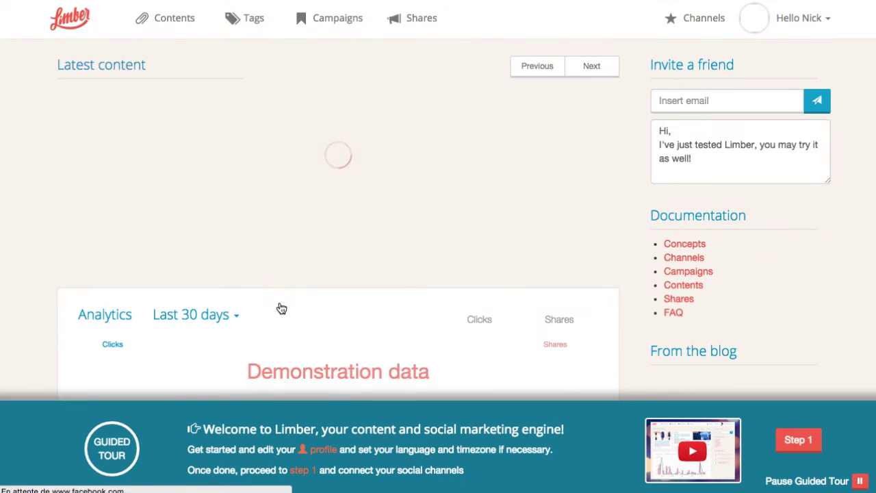
Look over the dashboard's latest content, the analytics chart with its date range choices, and the last and next shares
scroll(280, 308, "down", 2)
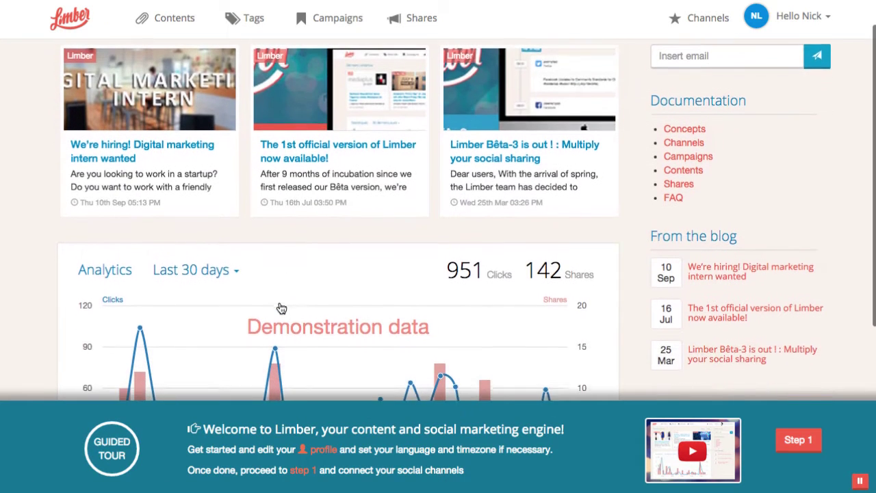
scroll(281, 308, "down", 1)
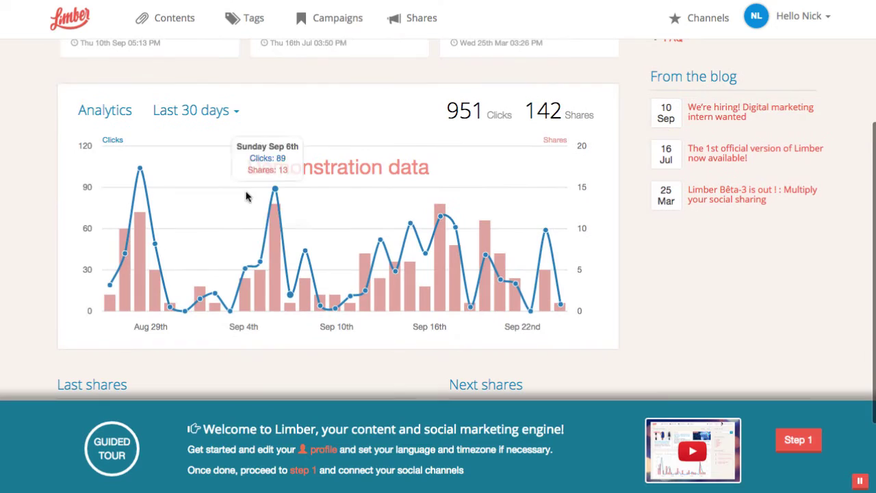
left_click(235, 111)
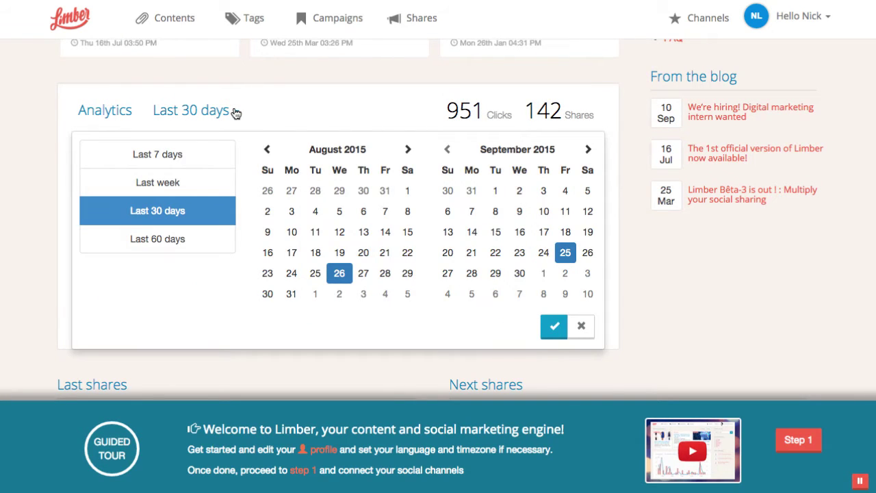
left_click(235, 112)
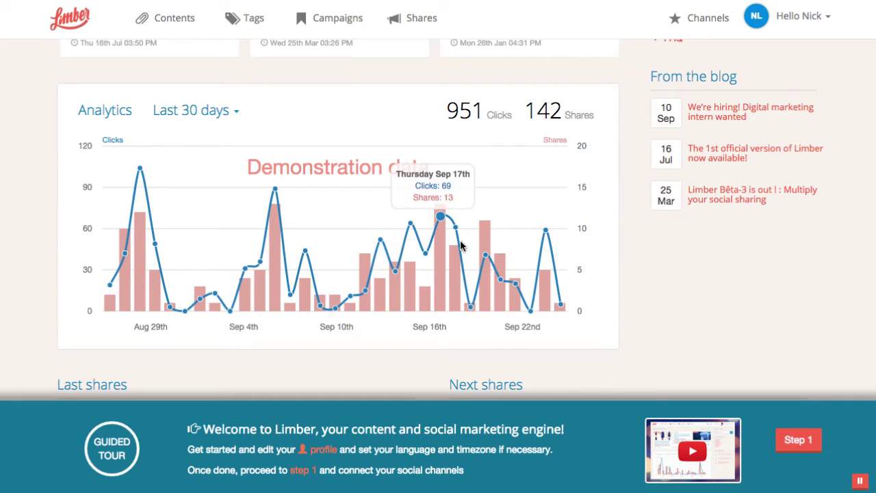
scroll(498, 259, "down", 3)
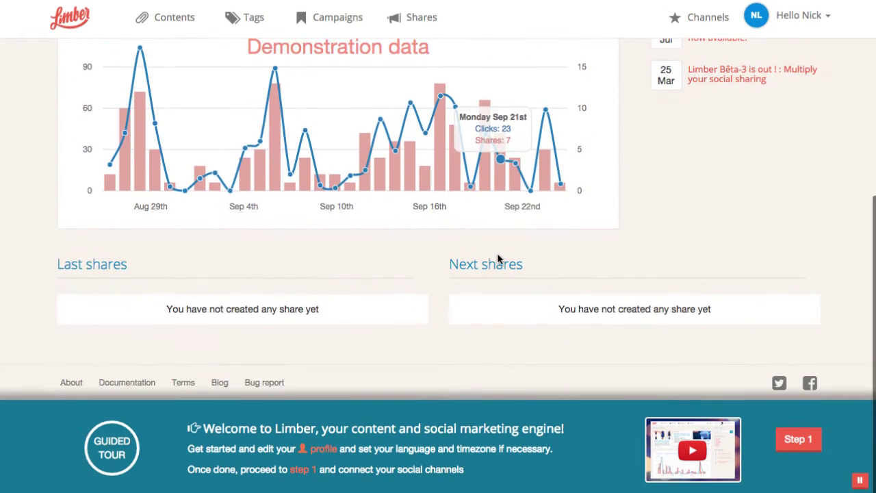
scroll(499, 258, "up", 2)
scroll(498, 258, "up", 3)
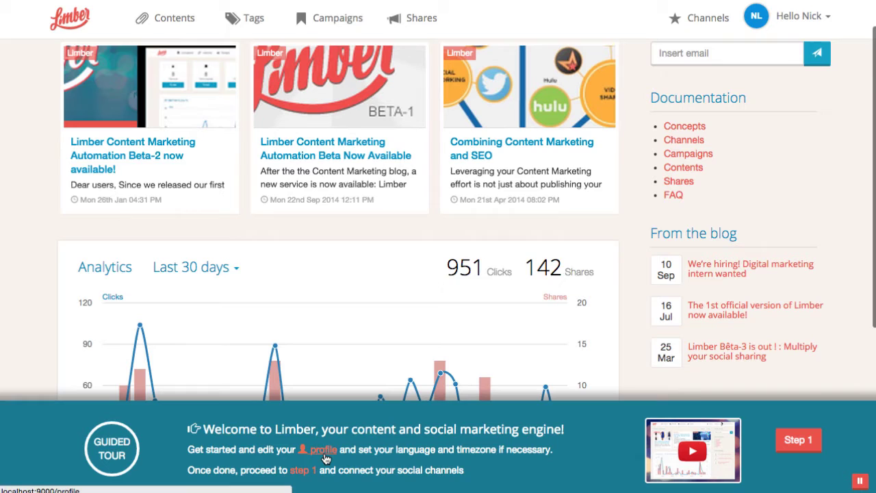
Open the profile page from the guided tour and review the timezone choices and the plan details
left_click(323, 452)
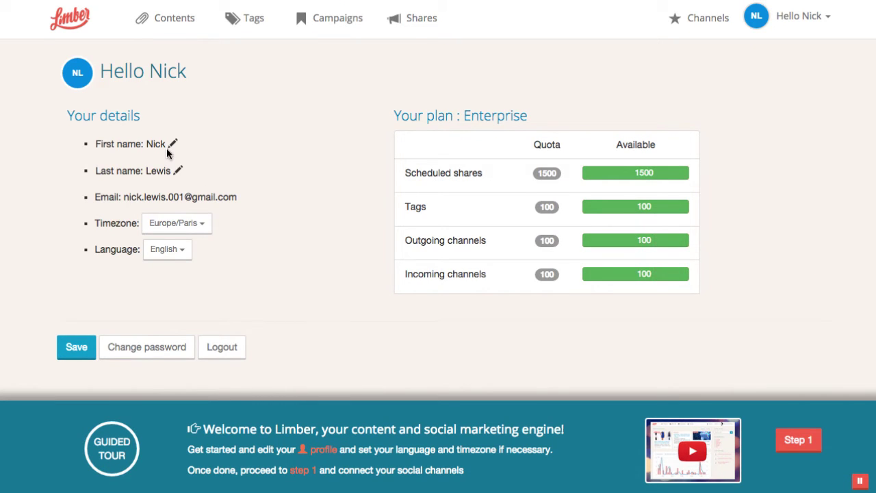
left_click(197, 223)
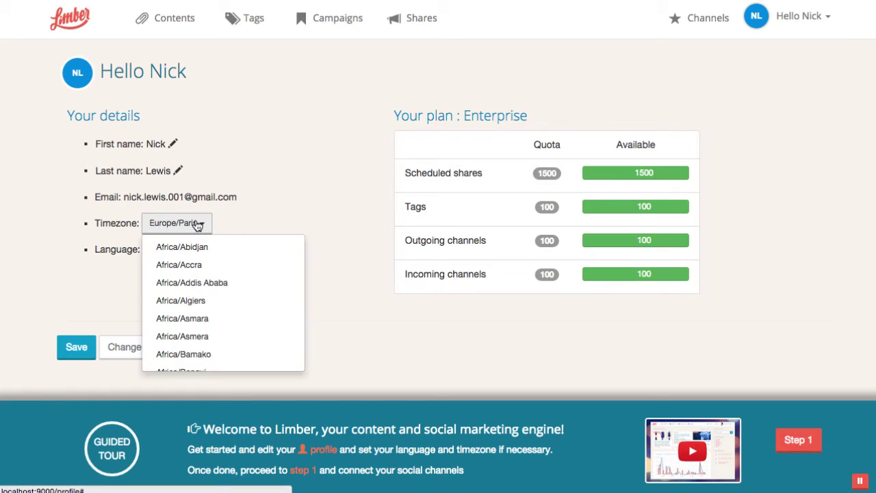
left_click(196, 224)
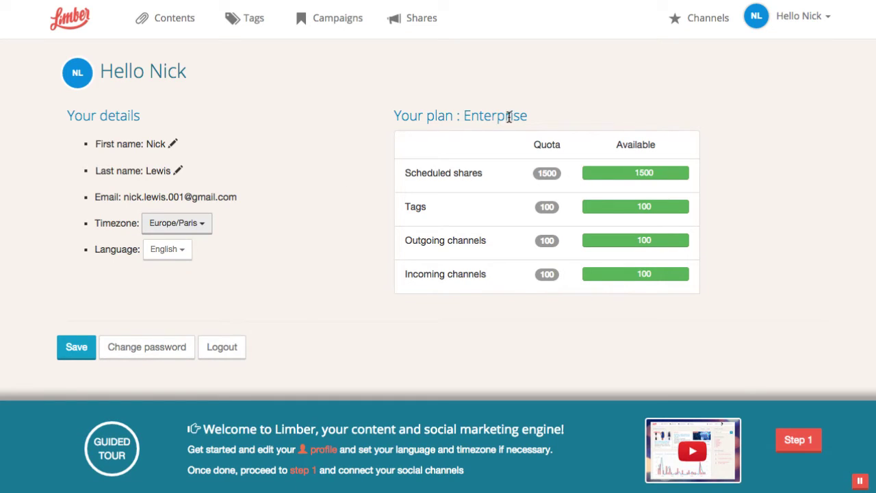
left_click_drag(526, 115, 464, 115)
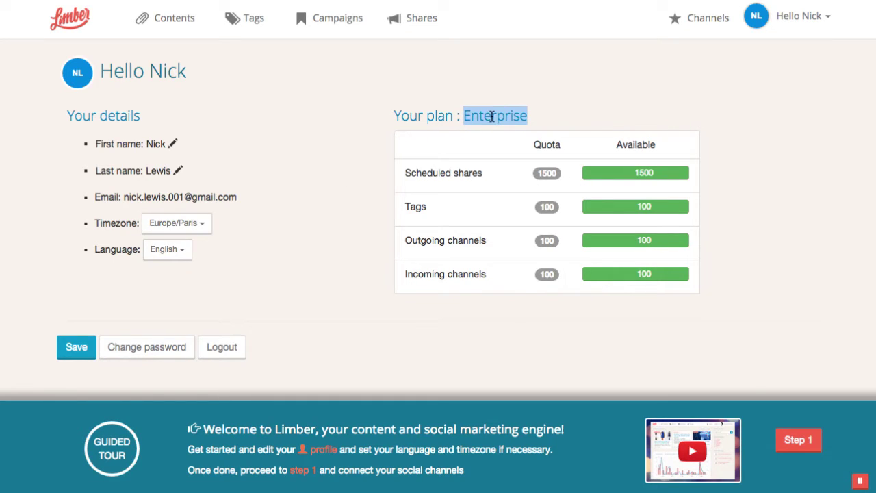
left_click(555, 109)
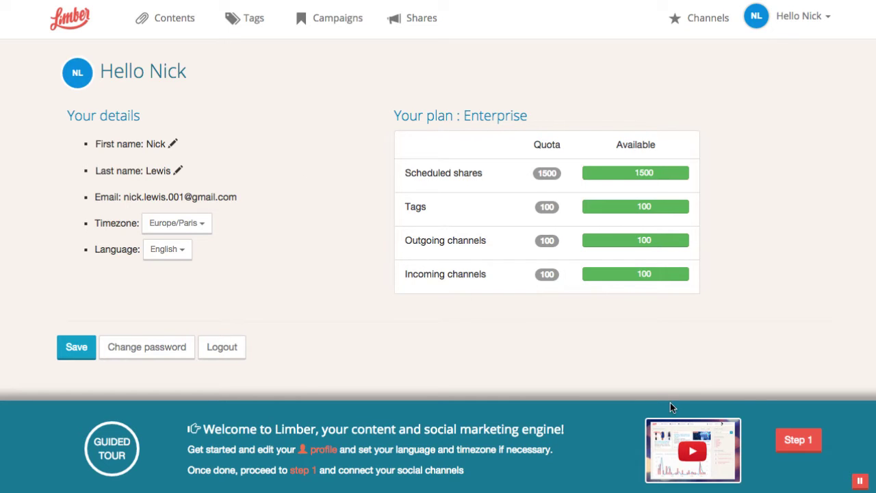
Proceed to Step 1 of the guided tour and view the Facebook and LinkedIn outgoing channel types
left_click(798, 443)
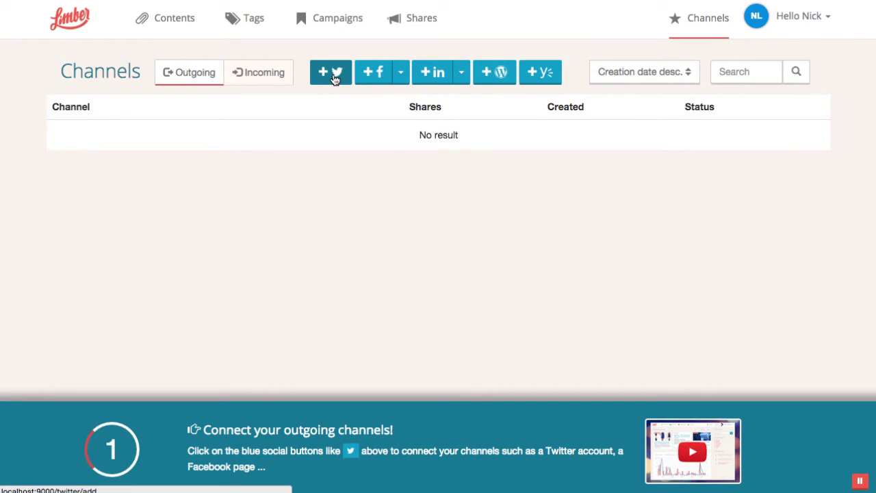
left_click(401, 73)
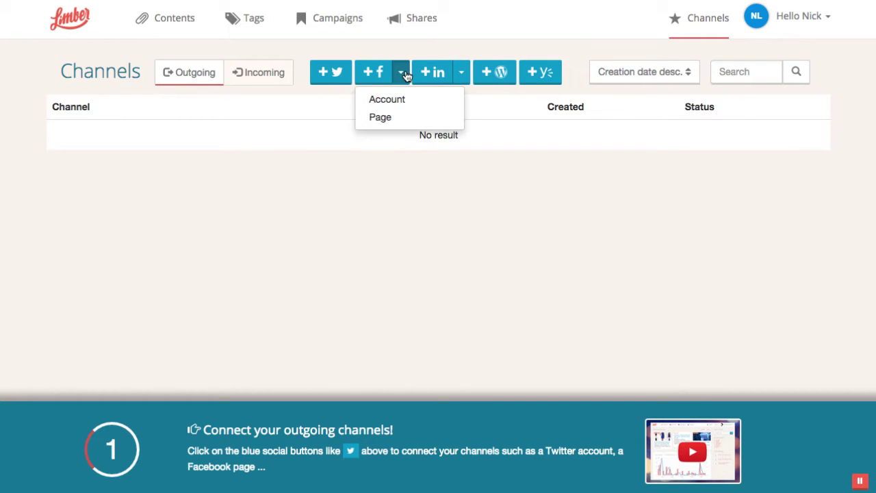
left_click(462, 72)
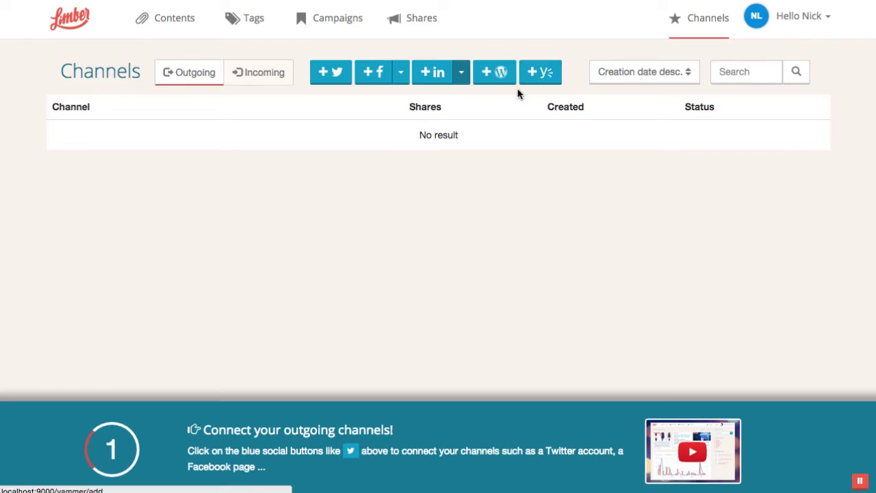
Add a Twitter outgoing channel, entering the account's username and password and authorizing access
left_click(332, 73)
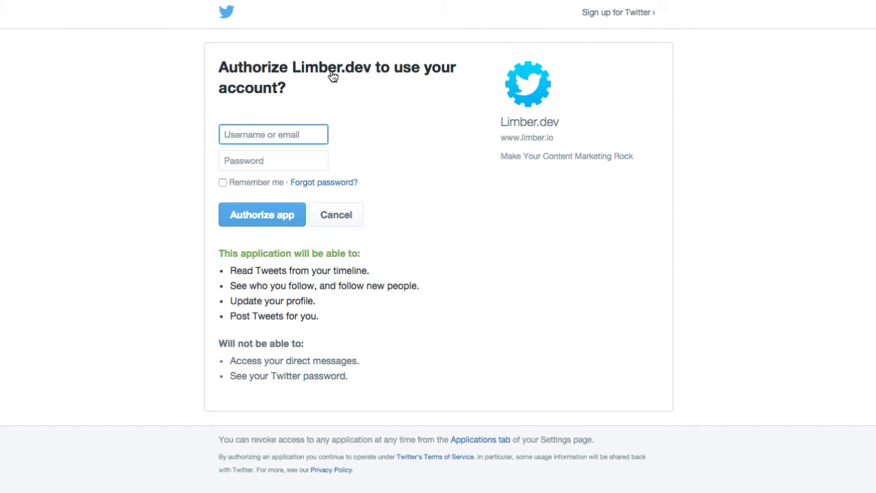
type("n")
key("Down")
key("Return")
left_click(305, 164)
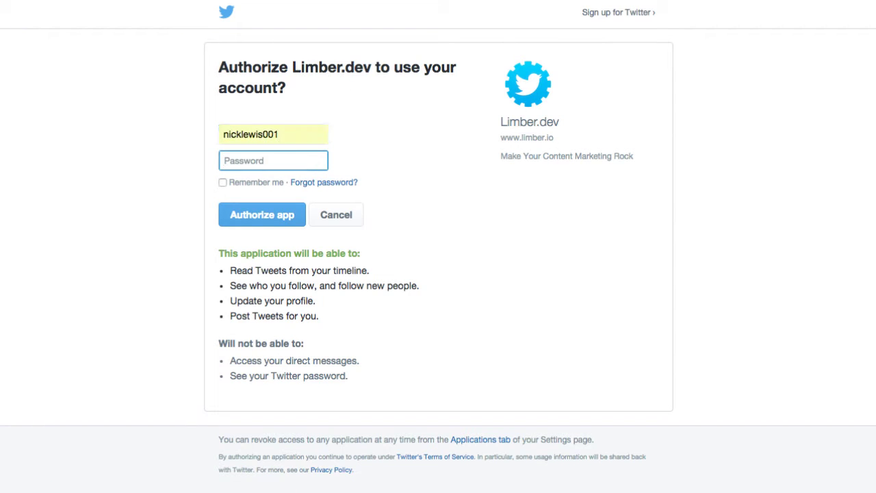
type("••••••")
left_click(294, 219)
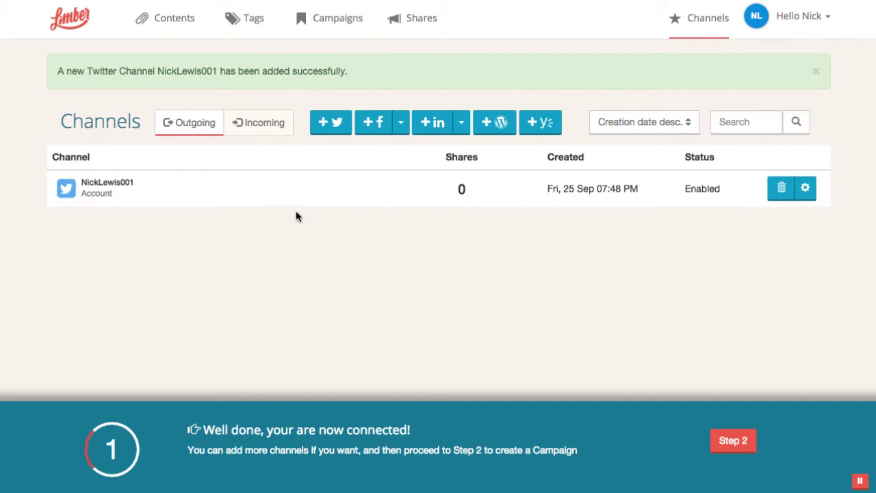
Add a Facebook account as an outgoing channel, accepting profile access, setting post visibility to Public and allowing Page management
left_click(376, 130)
left_click(398, 230)
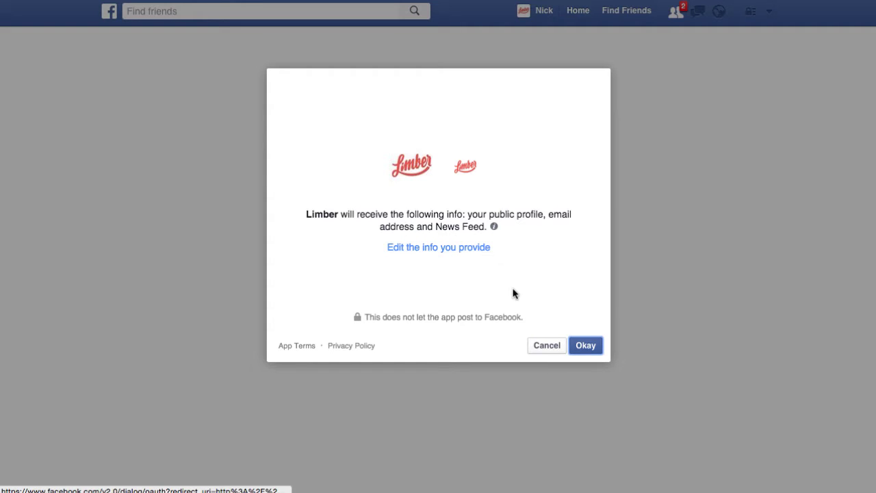
left_click(588, 346)
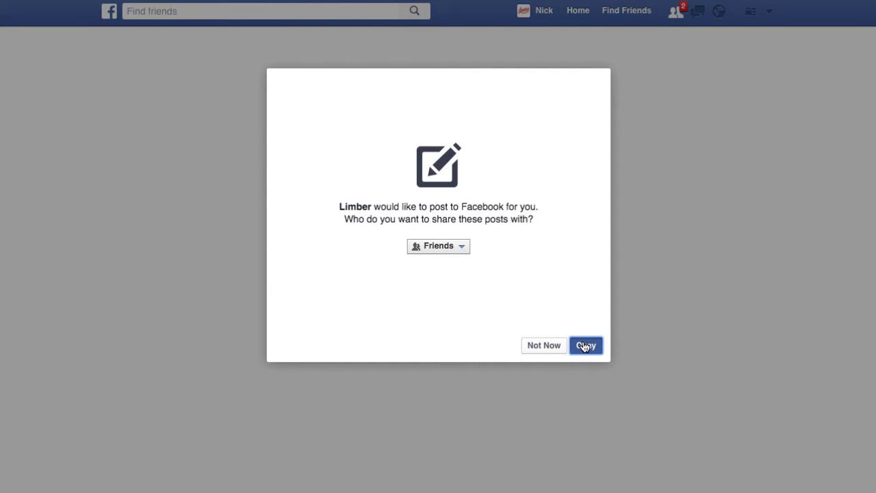
left_click(464, 247)
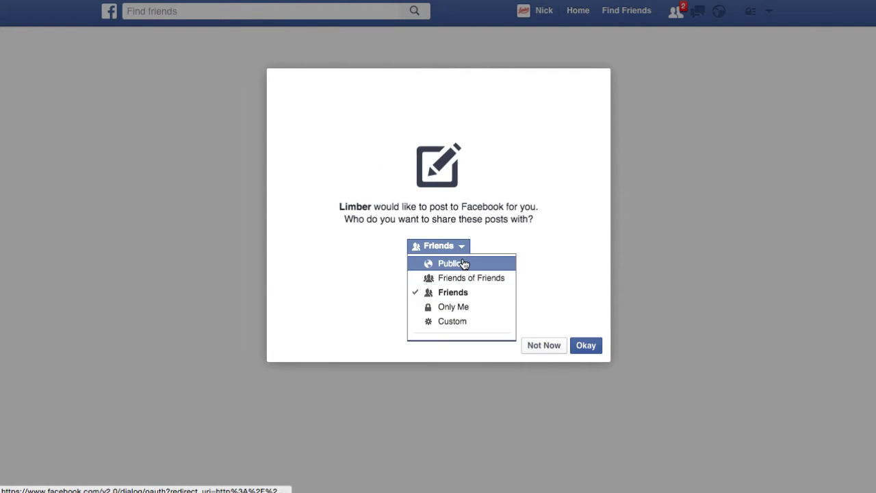
left_click(463, 263)
left_click(583, 348)
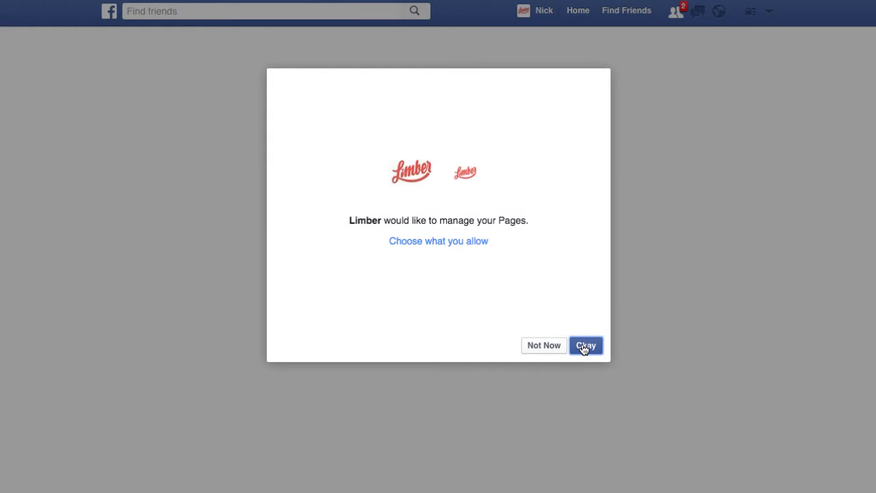
left_click(584, 346)
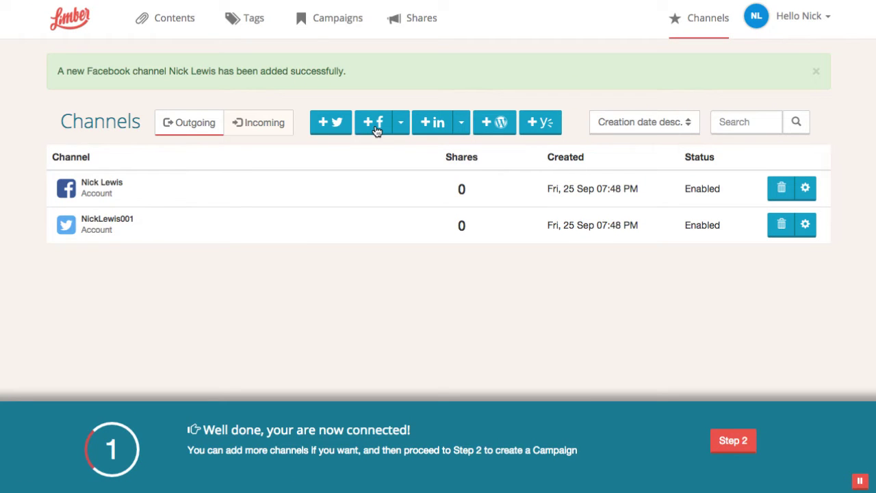
Add a LinkedIn account as an outgoing channel by allowing access, and proceed to Step 2 of the guided tour
left_click(442, 124)
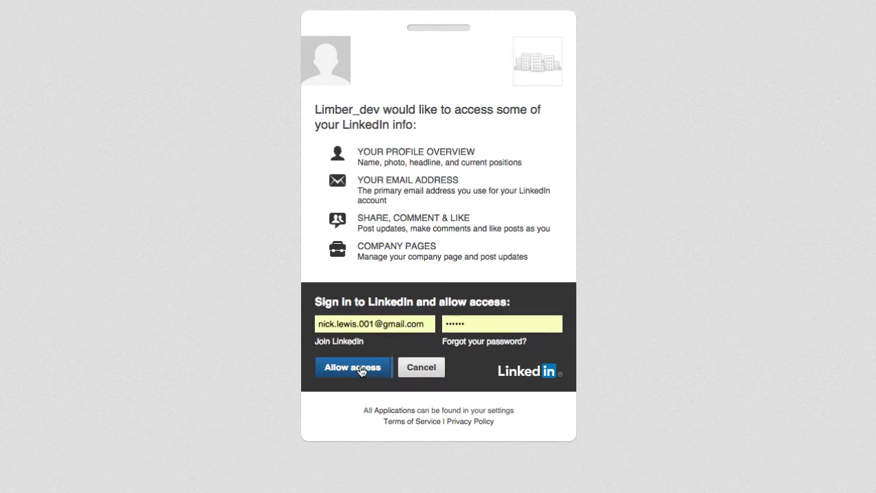
left_click(361, 370)
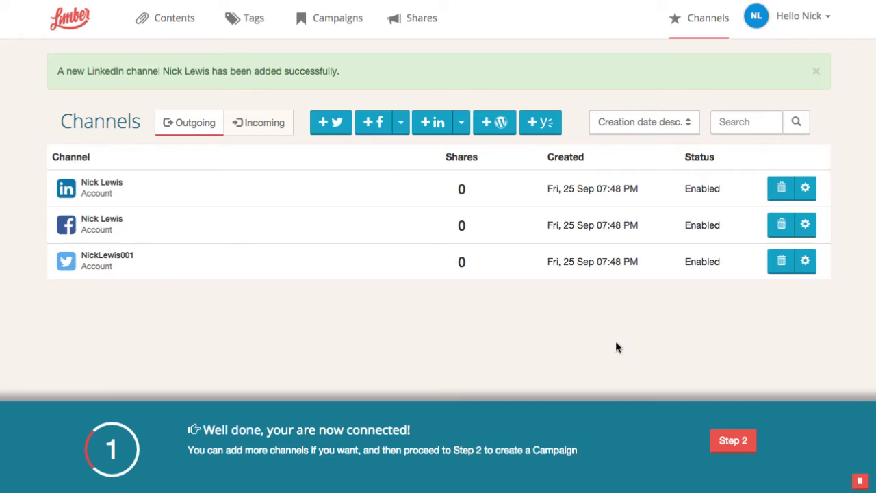
left_click(733, 442)
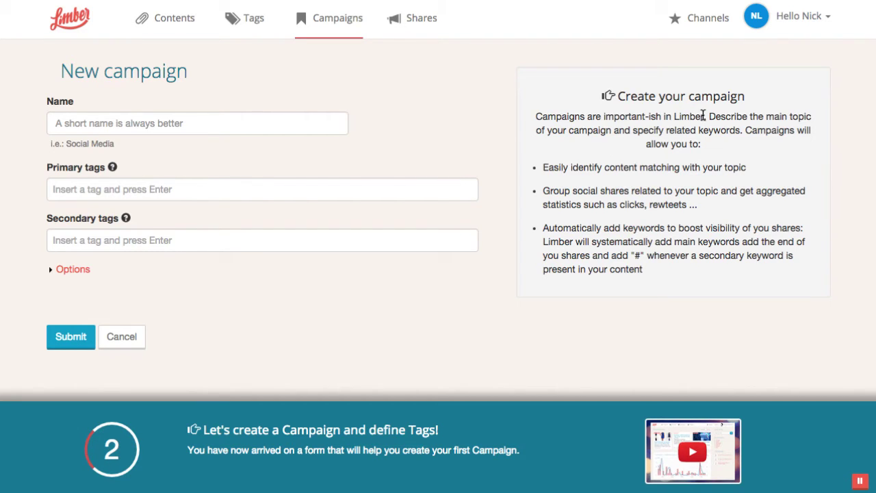
Read the introduction to campaigns and name the new campaign "Social media"
left_click_drag(703, 115, 536, 117)
left_click(441, 120)
left_click(122, 128)
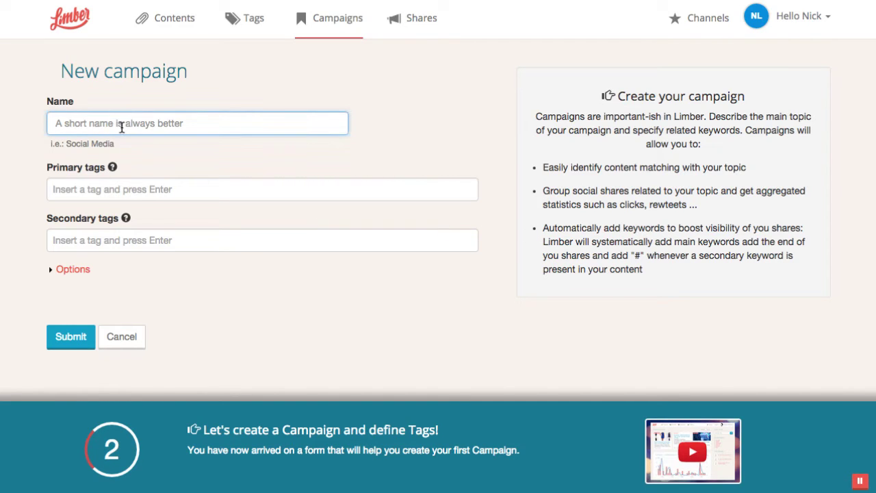
type("Social")
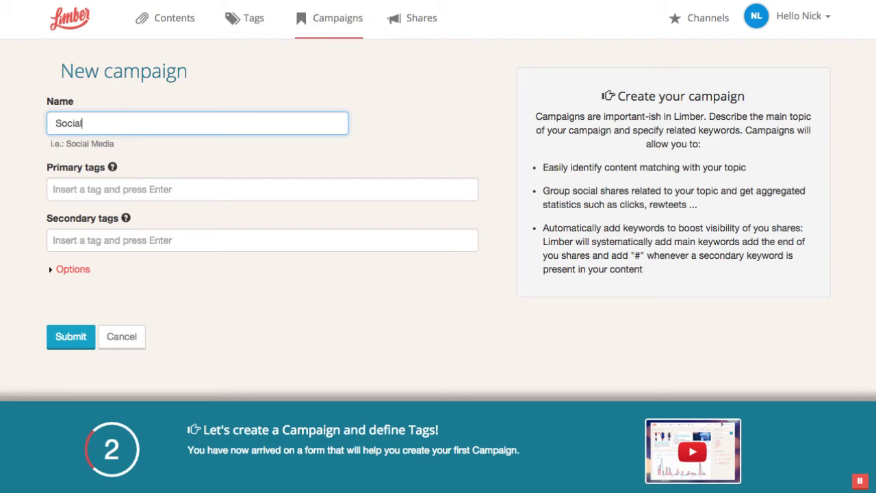
type(" media")
Add the primary tags "social media" and "smm" to the new campaign
left_click(111, 189)
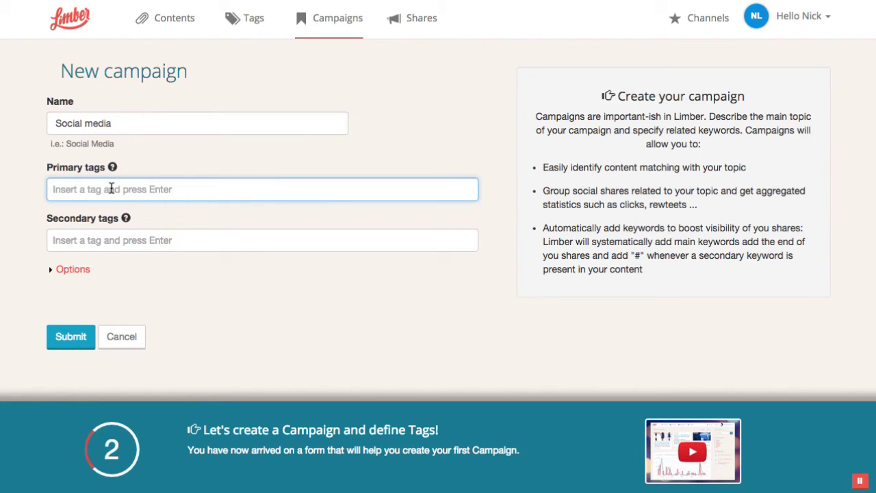
type("socia")
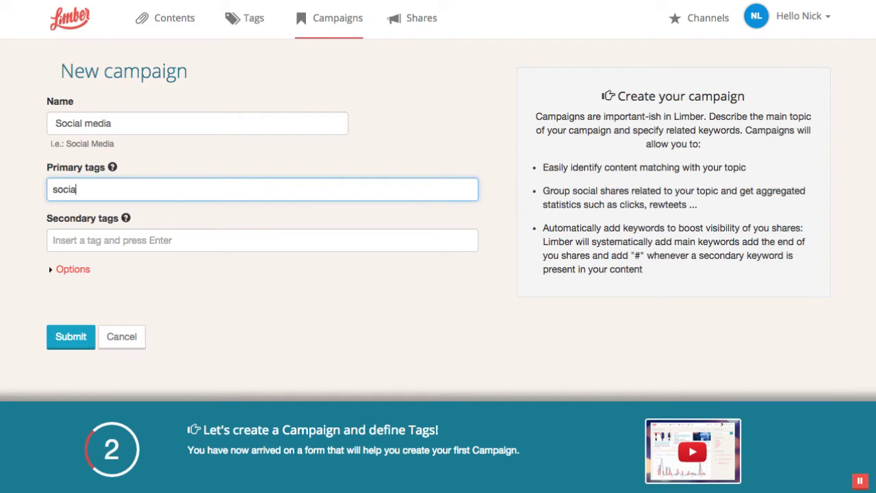
type("l media")
key("Return")
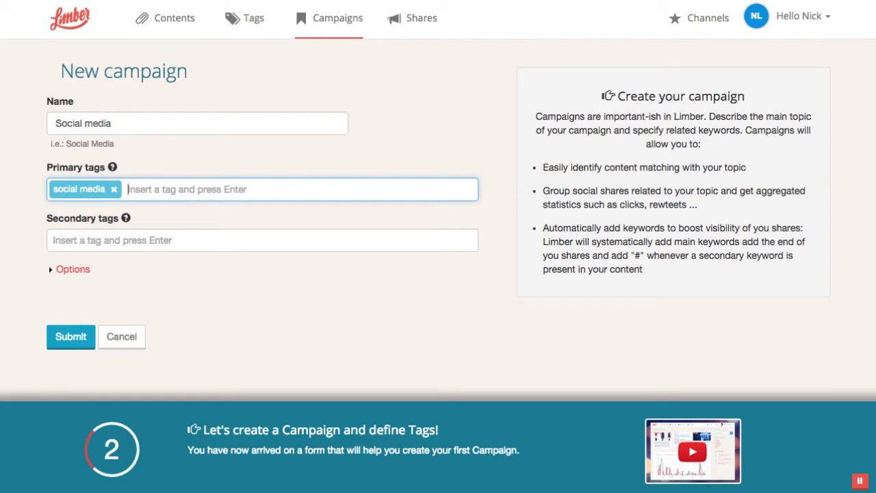
type("smm")
key("Return")
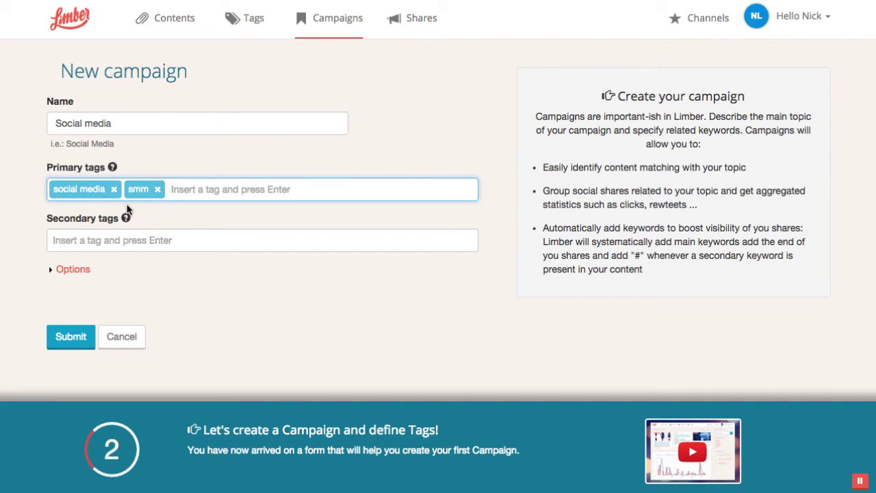
Add the secondary tags "facebook", "twitter" and "linkedin" to the new campaign
left_click(104, 236)
type("f")
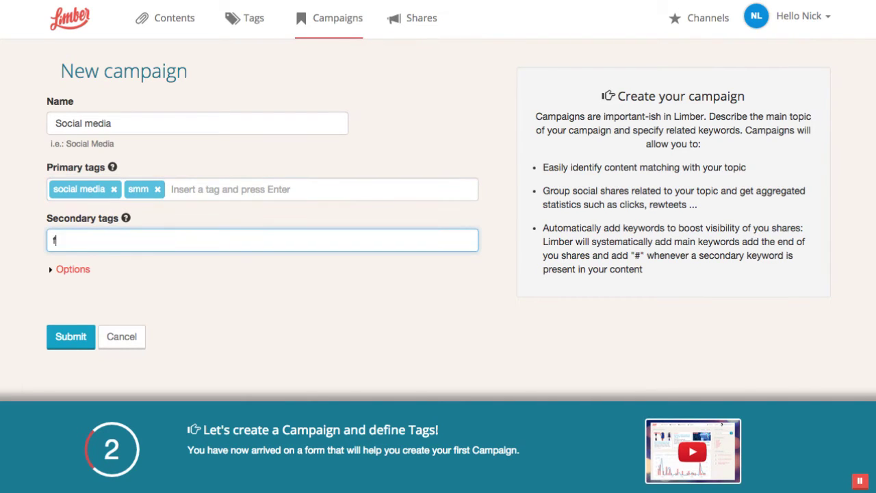
type("acebook")
key("Return")
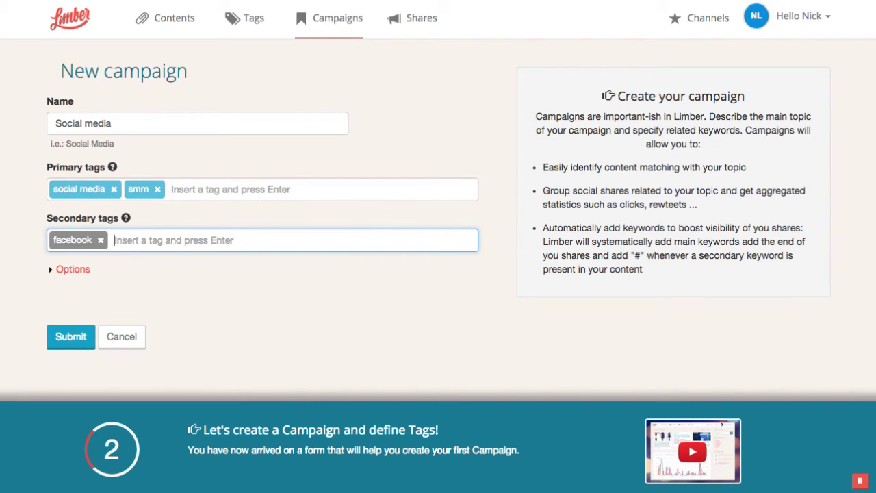
type("twitter")
key("Return")
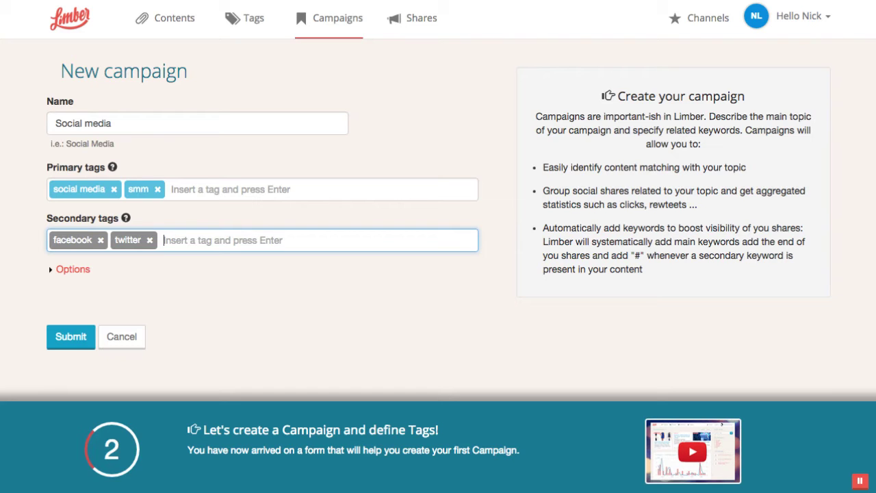
type("linkedin")
key("Return")
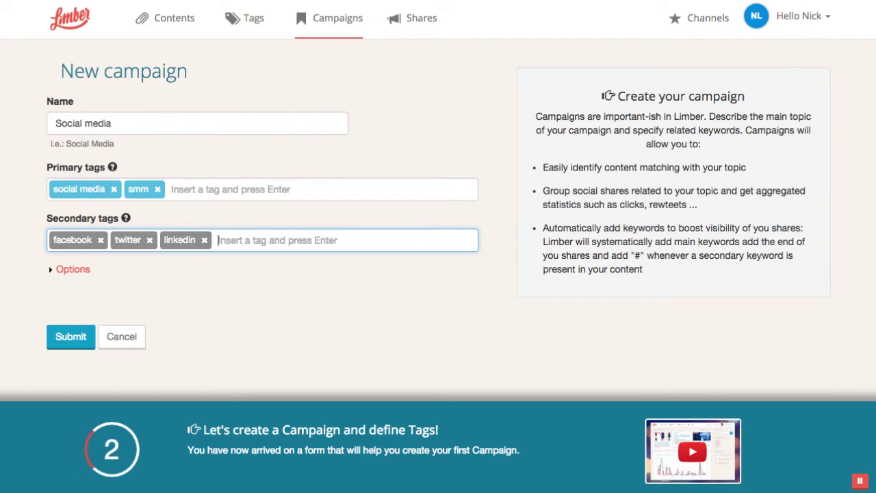
Expand the optional campaign settings, submit the "Social media" campaign, and proceed to Step 3 of the guided tour
left_click(72, 270)
scroll(80, 279, "down", 3)
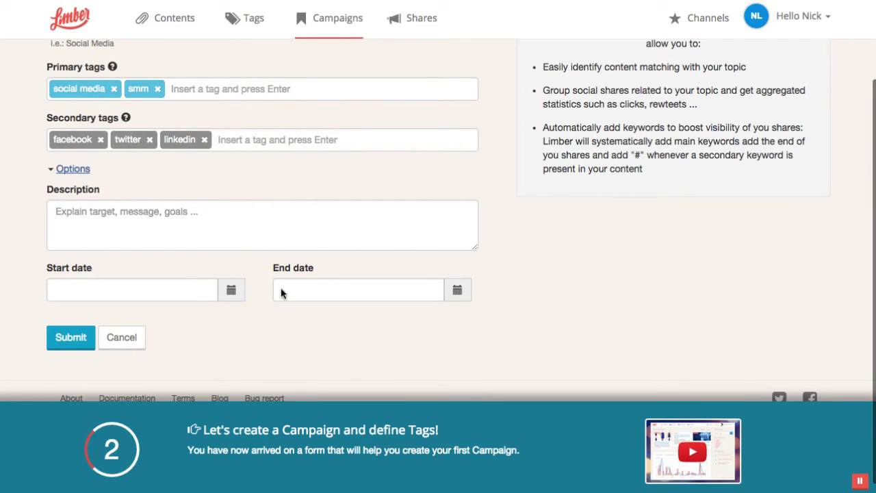
left_click(85, 336)
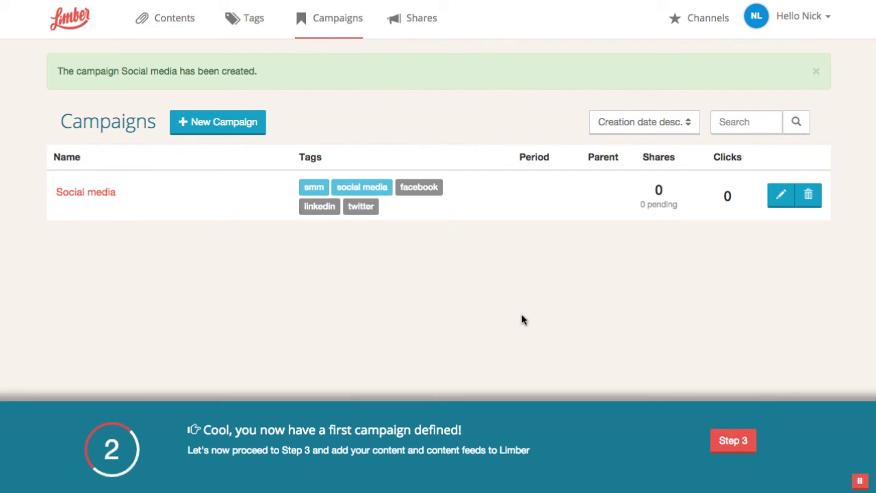
left_click(732, 445)
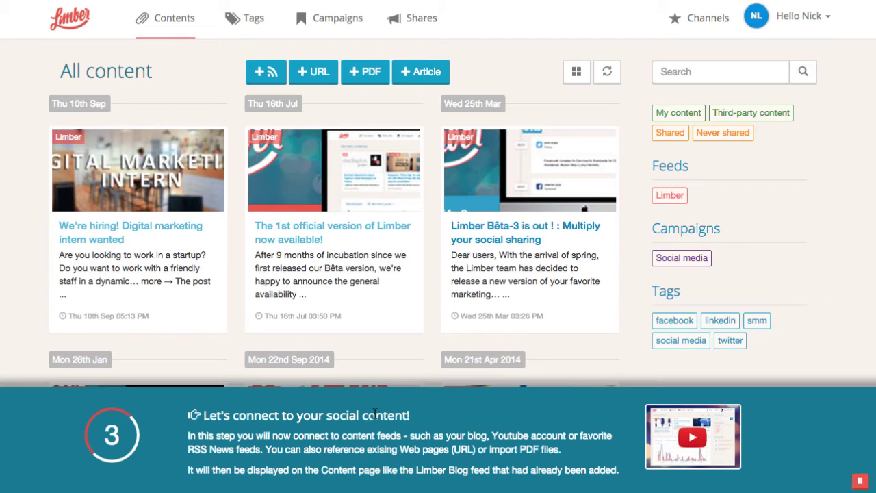
Look through the existing Limber content and the available filters on the Contents page
mouse_move(462, 304)
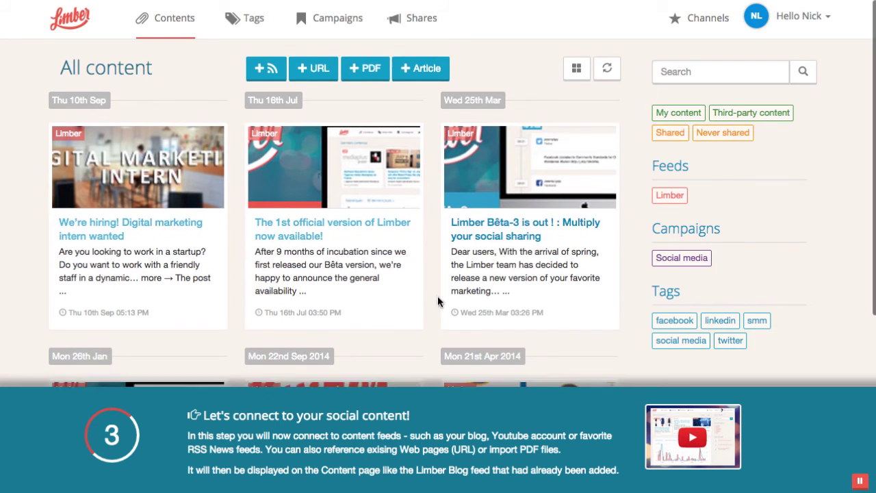
scroll(438, 296, "down", 5)
scroll(437, 296, "up", 5)
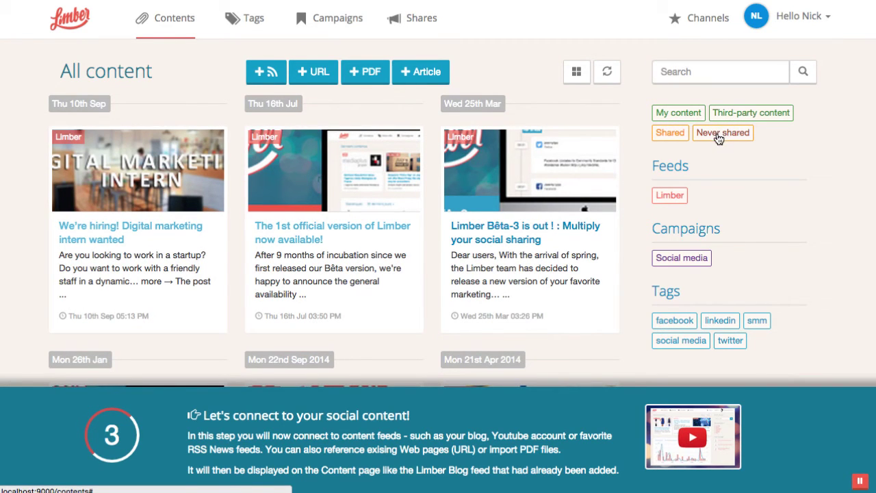
scroll(584, 193, "down", 1)
scroll(583, 190, "up", 1)
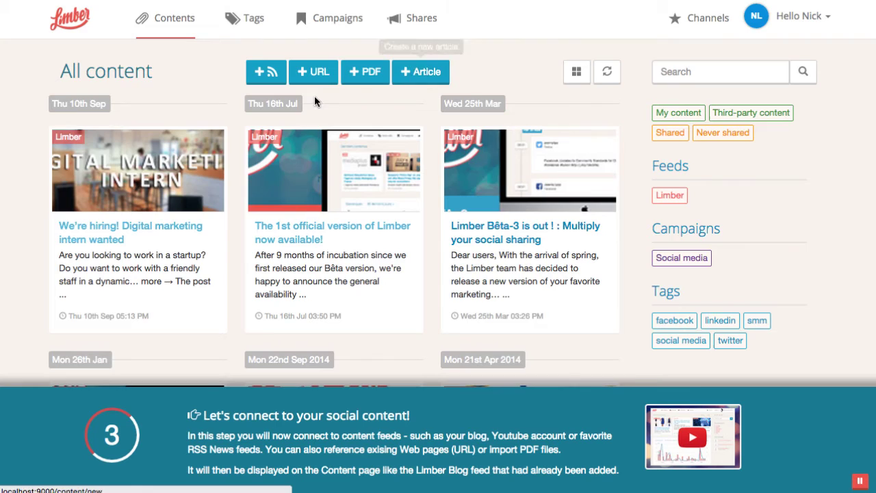
left_click(270, 85)
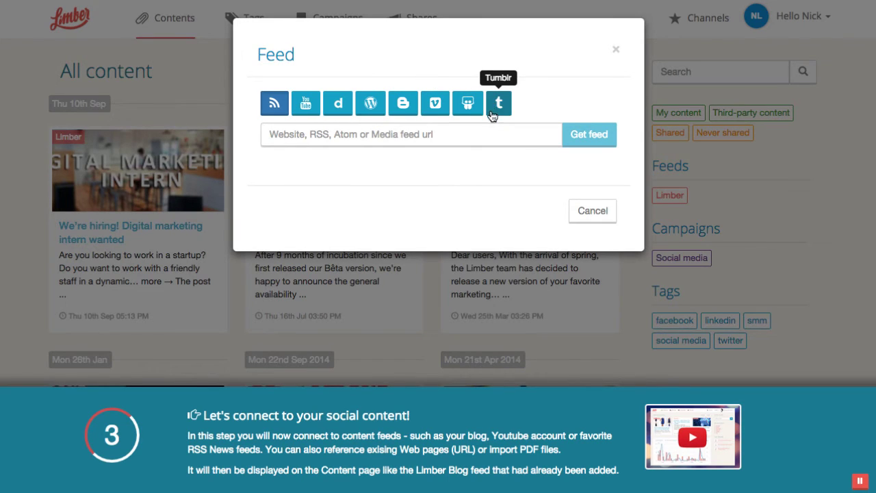
left_click(479, 135)
type("http")
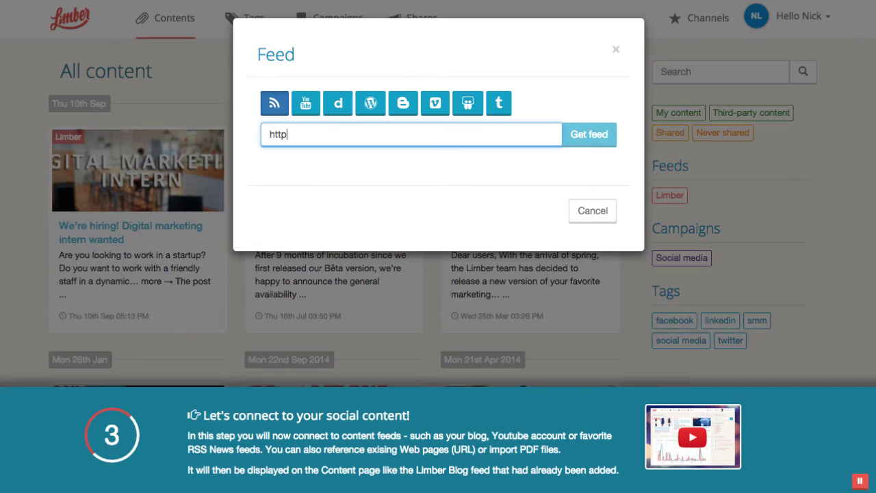
type("://www")
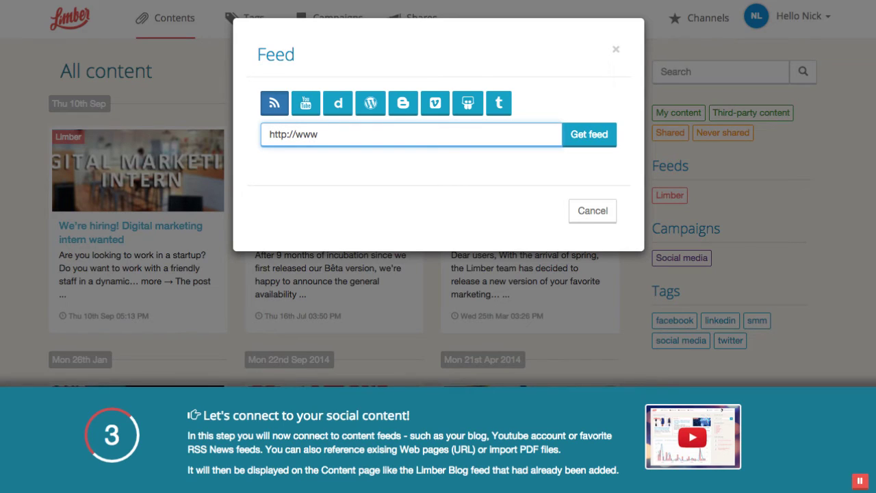
type(".mashable.com")
left_click(608, 141)
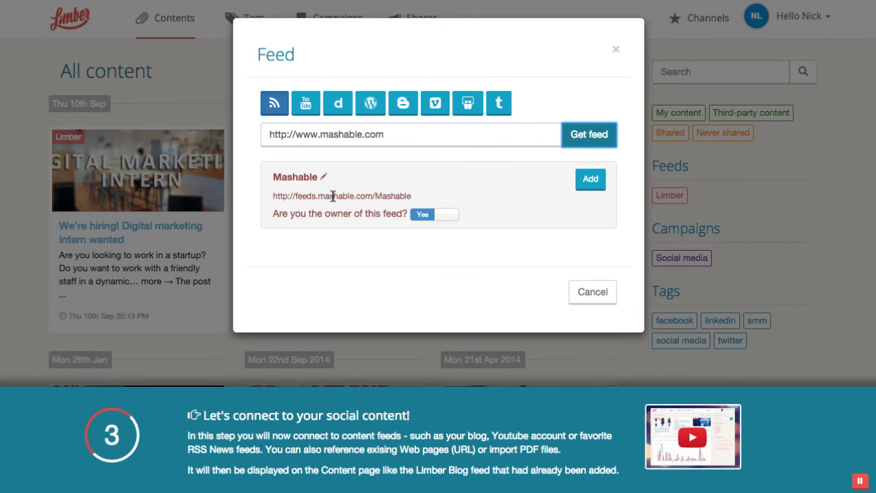
left_click(445, 215)
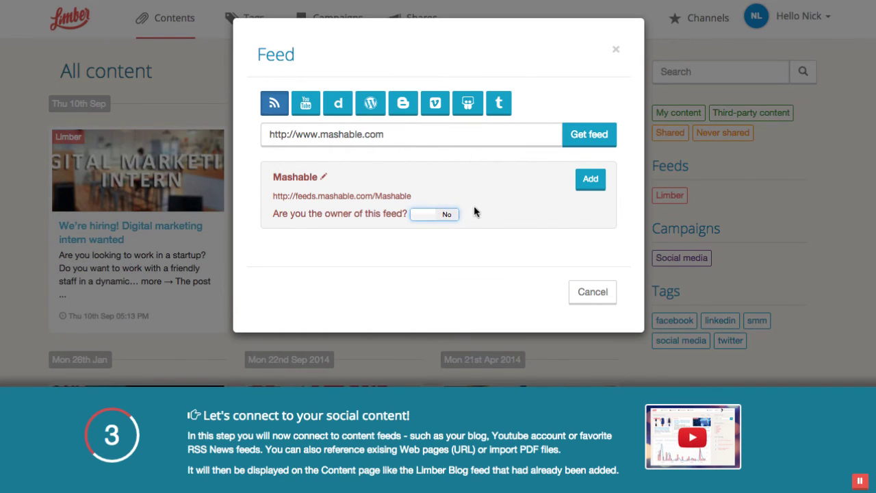
left_click(588, 181)
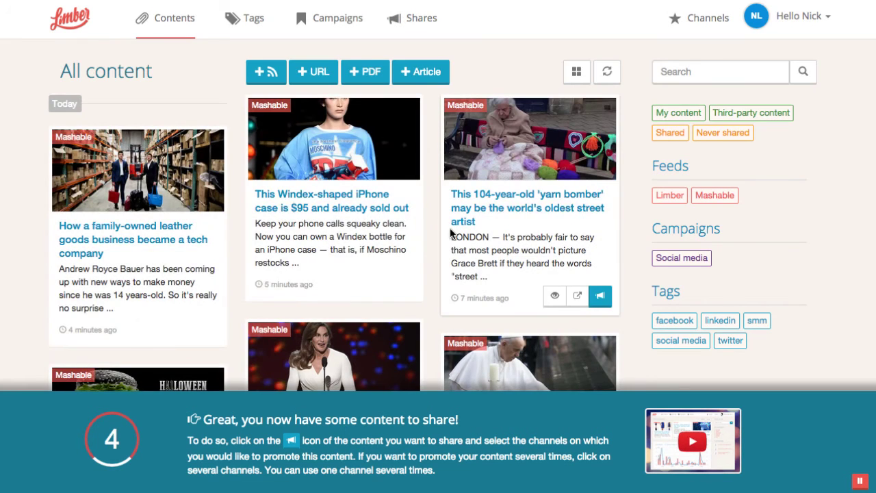
Browse the Mashable content and filter the content list by the "Social media" campaign
scroll(449, 233, "down", 5)
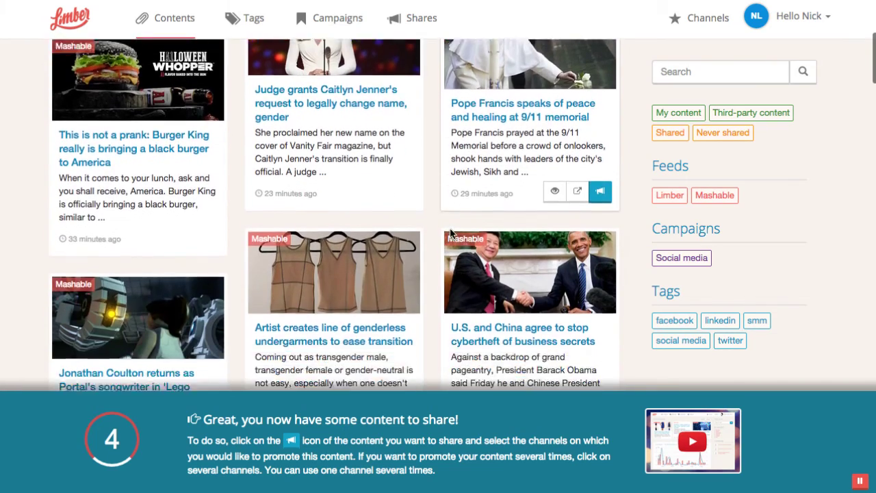
scroll(450, 233, "up", 6)
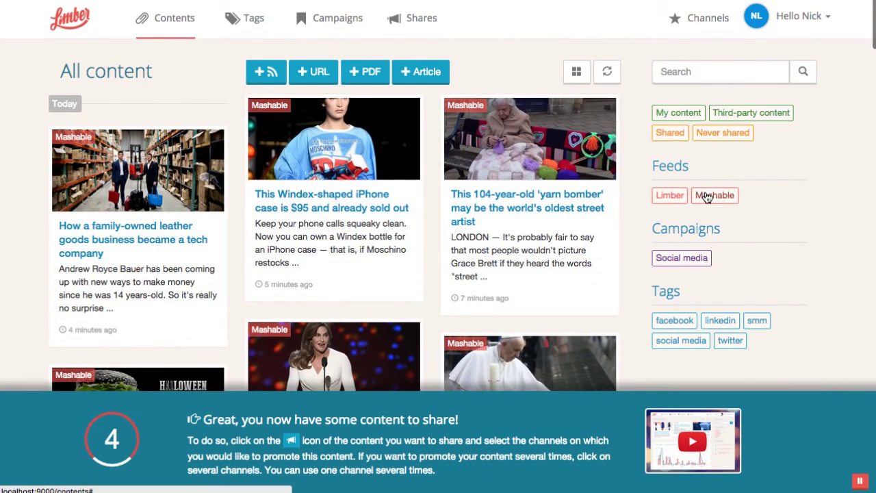
left_click(681, 258)
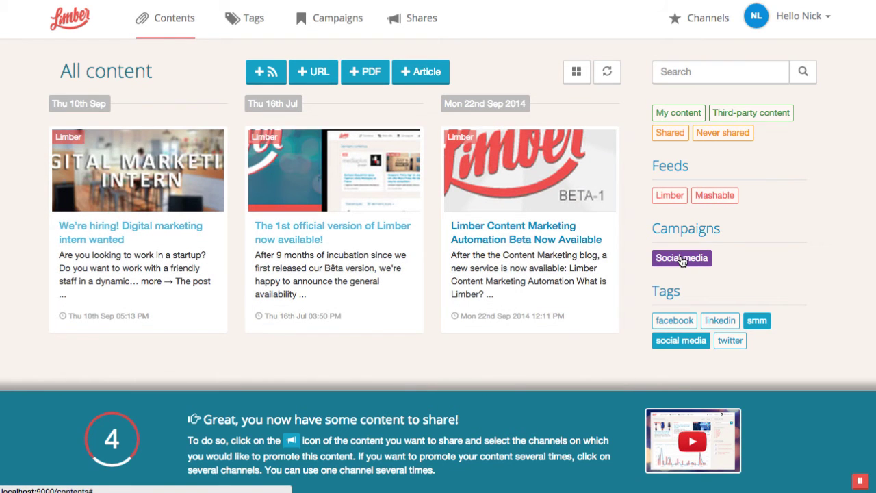
scroll(578, 284, "down", 3)
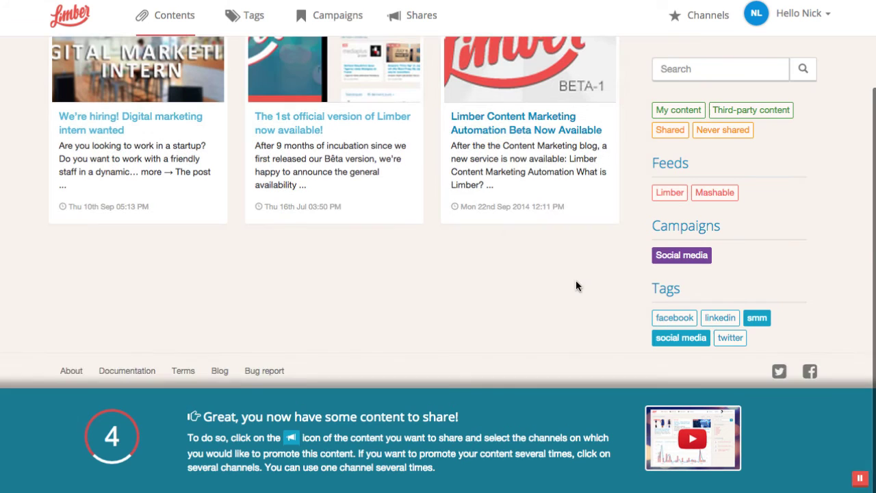
scroll(577, 286, "up", 3)
mouse_move(413, 256)
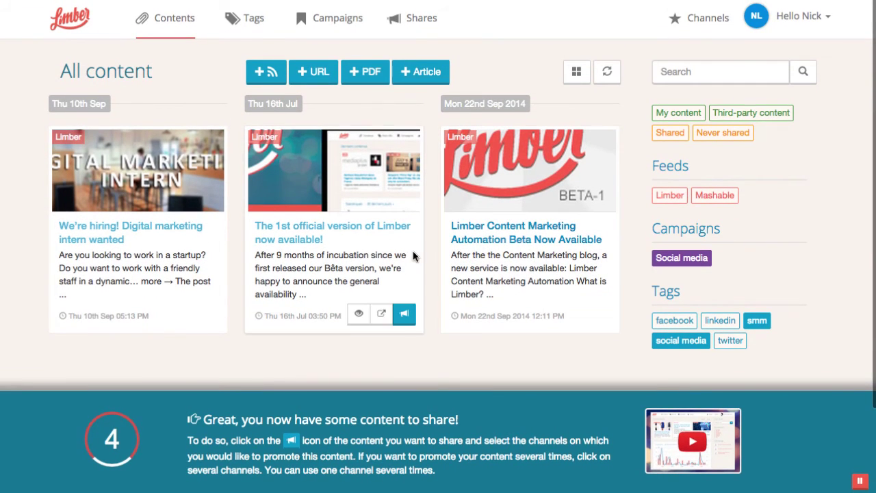
Open and skim the article "We're hiring! Digital marketing intern wanted"
left_click(196, 227)
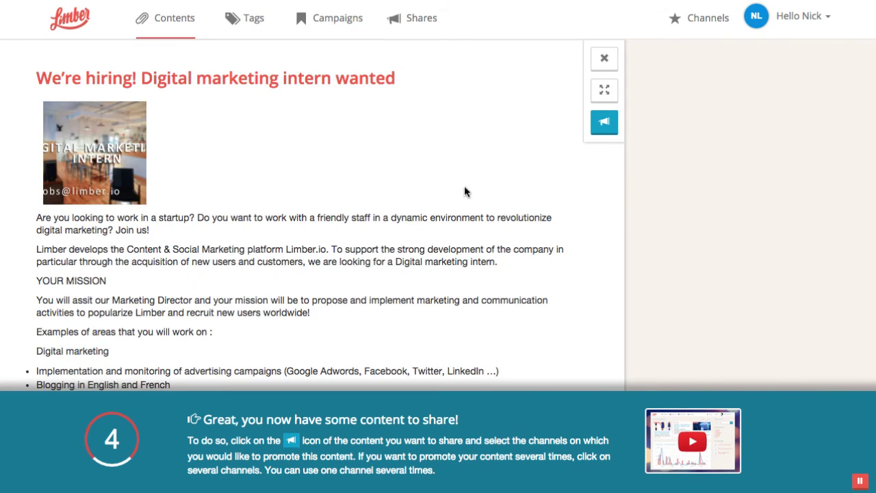
scroll(504, 225, "down", 1)
scroll(699, 231, "down", 2)
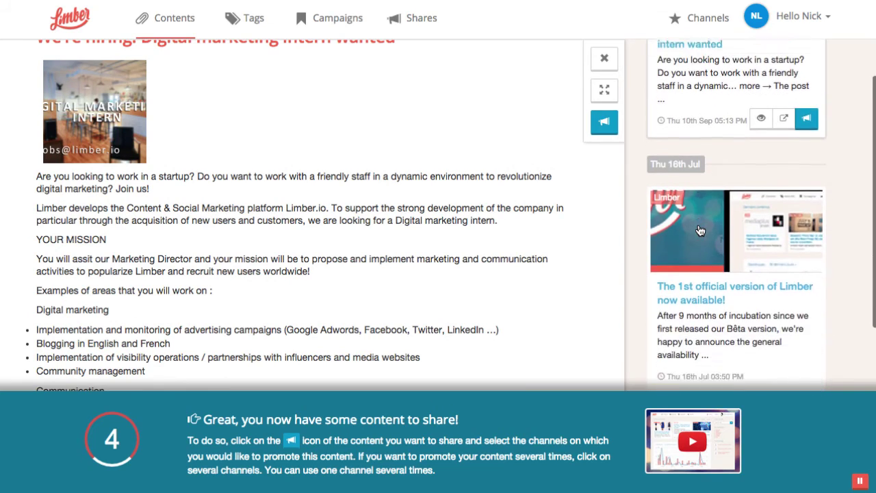
Open the article "The 1st official version of Limber now available!" in the reader and skim its text
left_click(694, 274)
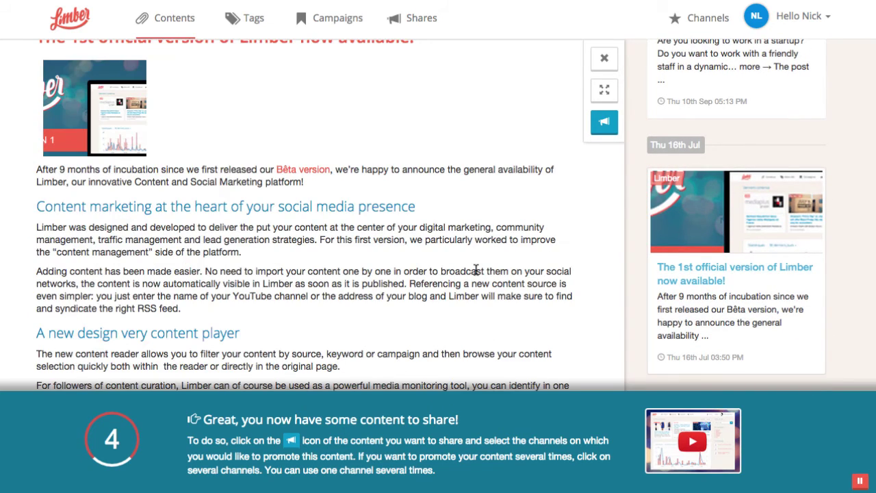
scroll(476, 270, "down", 5)
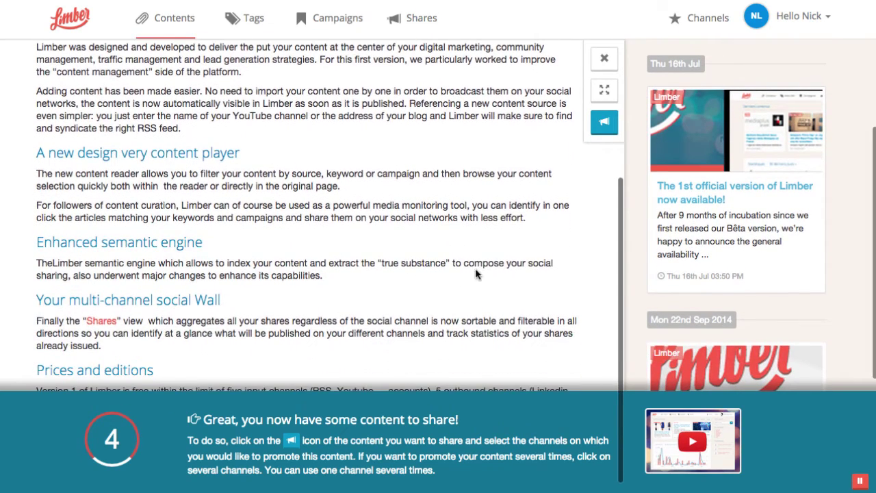
scroll(557, 226, "up", 4)
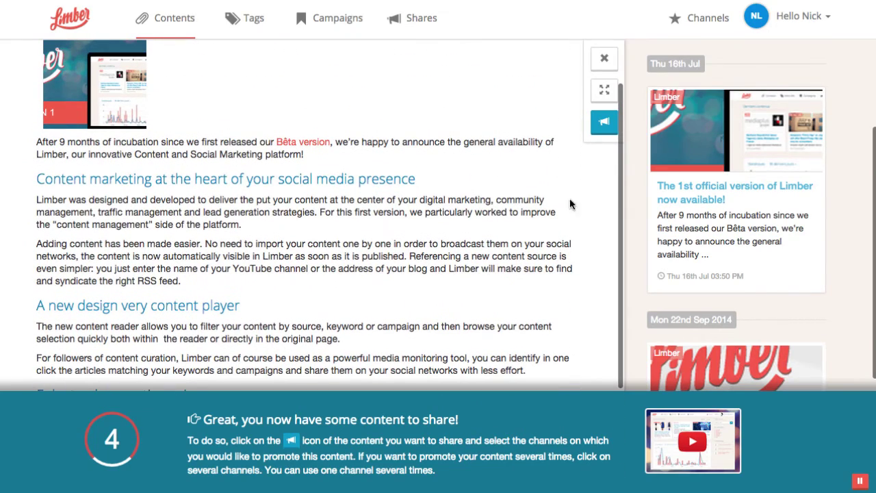
Create five shares of the open article in the "Social media" campaign: one for Facebook, one for LinkedIn and three for Twitter
left_click(605, 124)
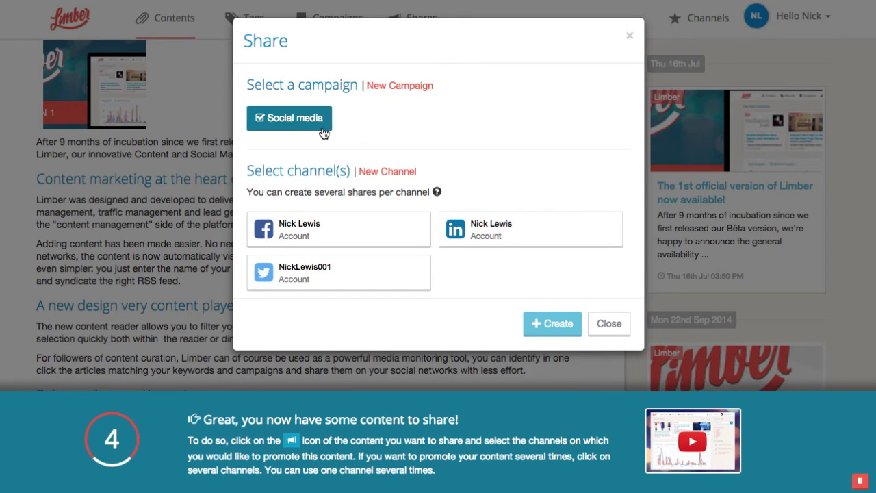
left_click(343, 232)
left_click(482, 226)
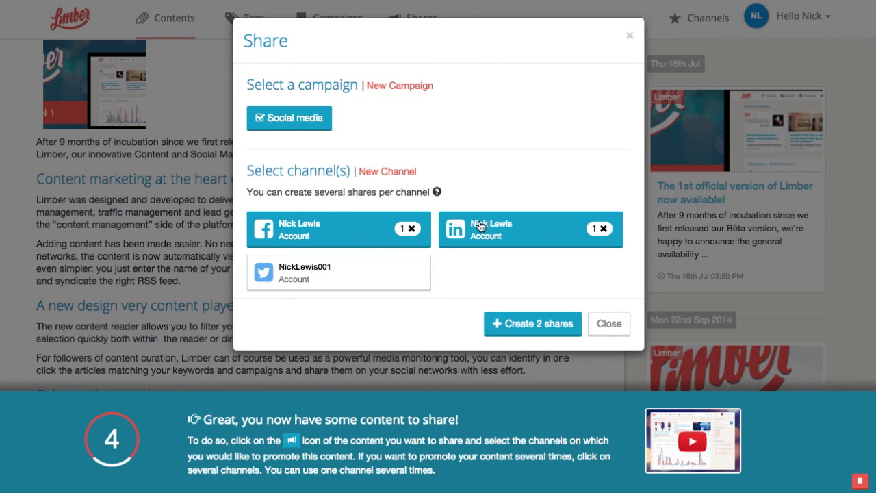
left_click(347, 274)
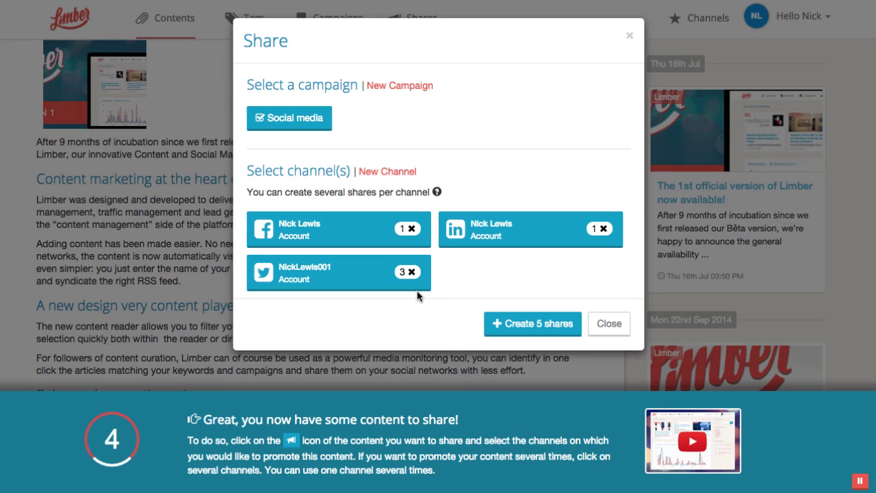
left_click(510, 325)
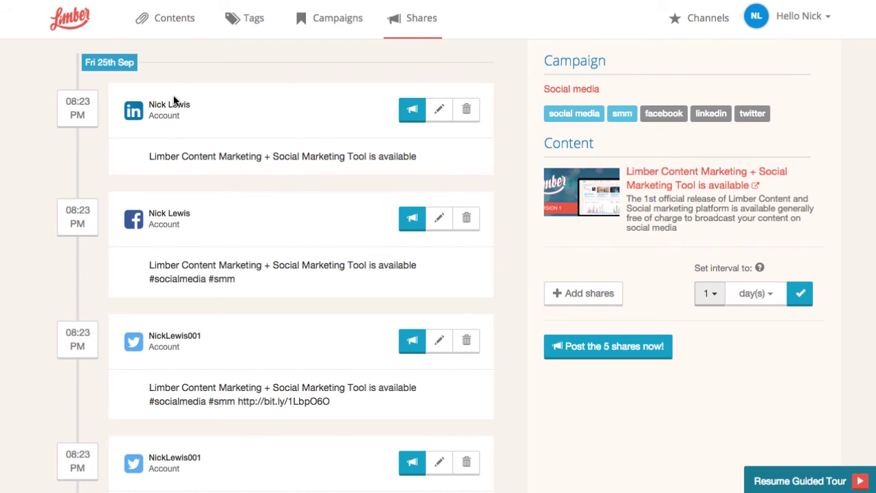
Switch the LinkedIn share's message to the suggestion beginning "The 1st official release of Limber Content and Social marketing platform"
left_click(223, 161)
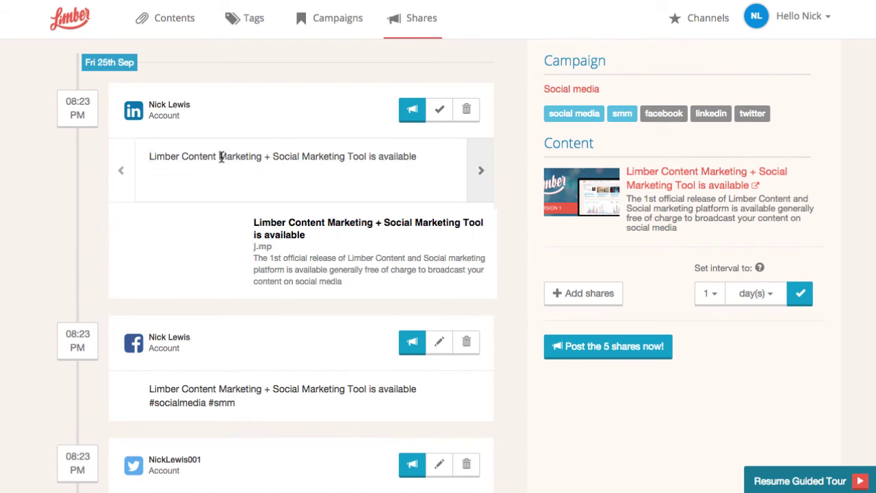
left_click(486, 186)
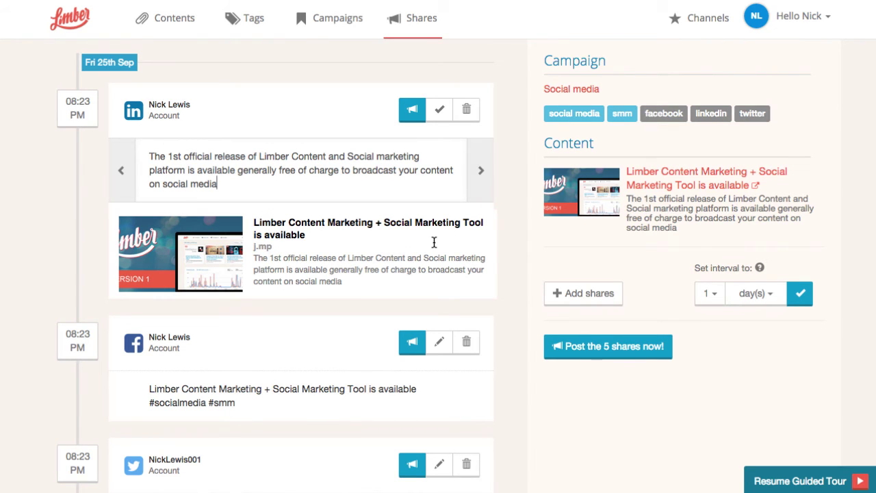
Change the first Twitter share's publication date to September 26, 2015
scroll(434, 241, "down", 2)
scroll(434, 242, "down", 3)
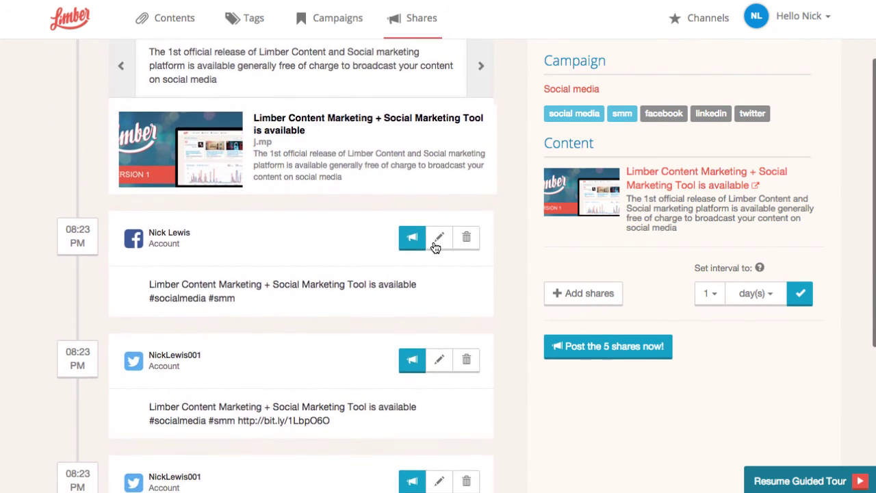
scroll(435, 248, "down", 2)
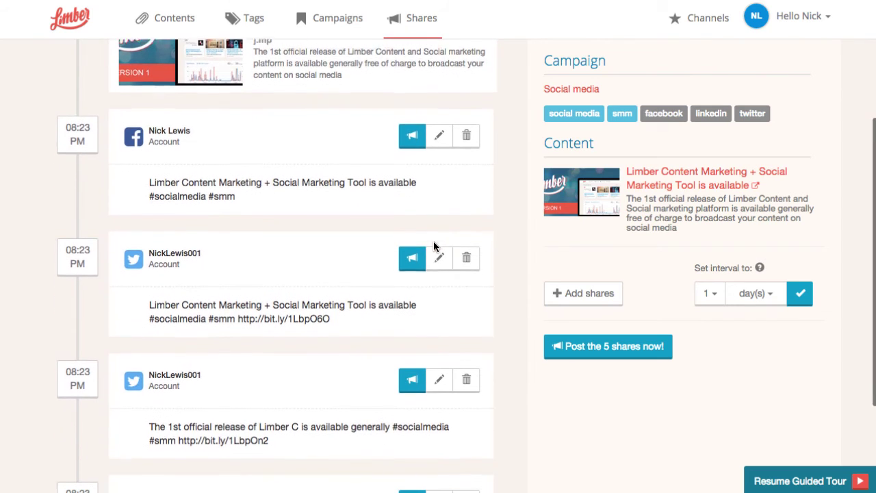
left_click(73, 245)
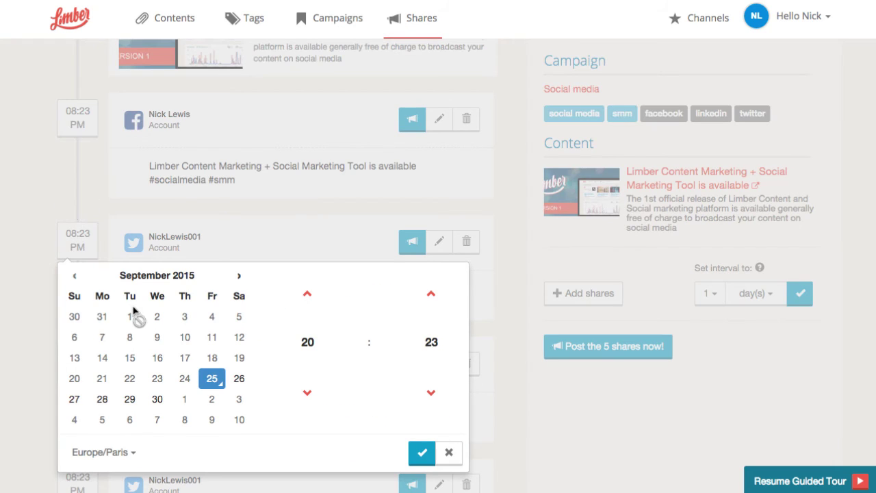
left_click(239, 378)
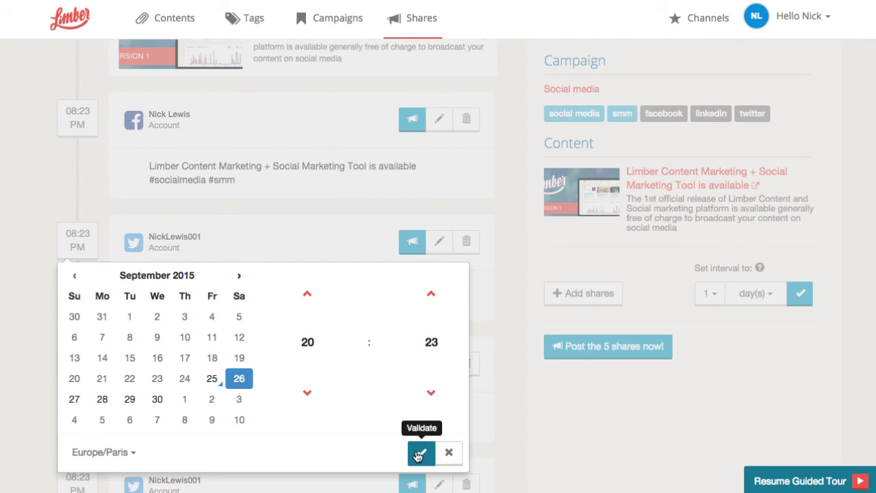
left_click(421, 452)
Set the interval between the five shares to 4 days and apply it to their publication dates
scroll(687, 313, "down", 3)
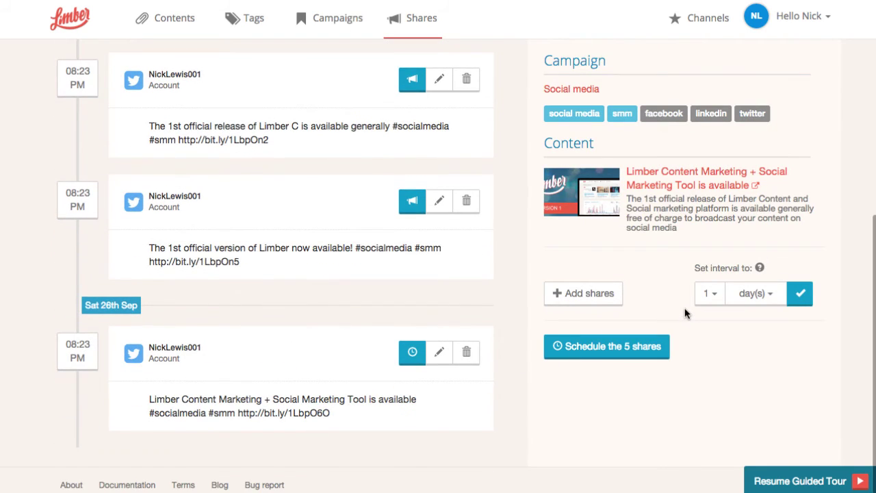
left_click(712, 295)
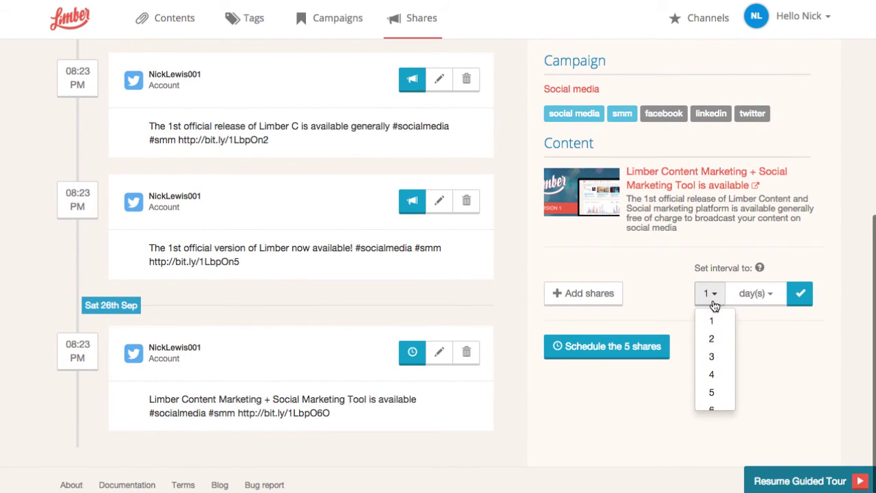
left_click(716, 374)
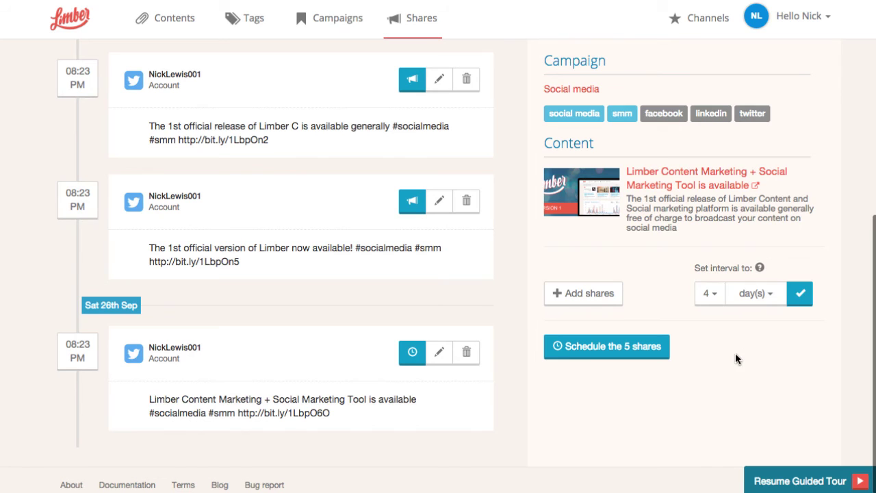
left_click(801, 294)
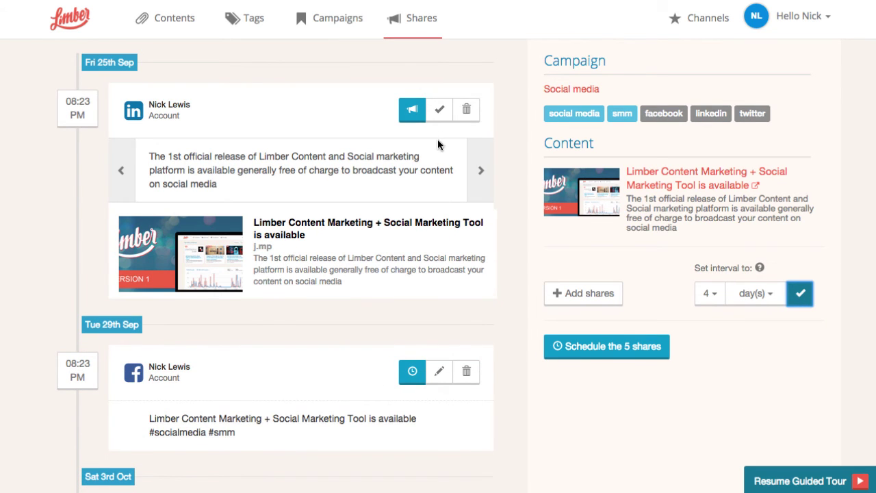
Save the LinkedIn share's edited message, review the new dates and schedule the five shares
left_click(442, 111)
scroll(370, 205, "down", 3)
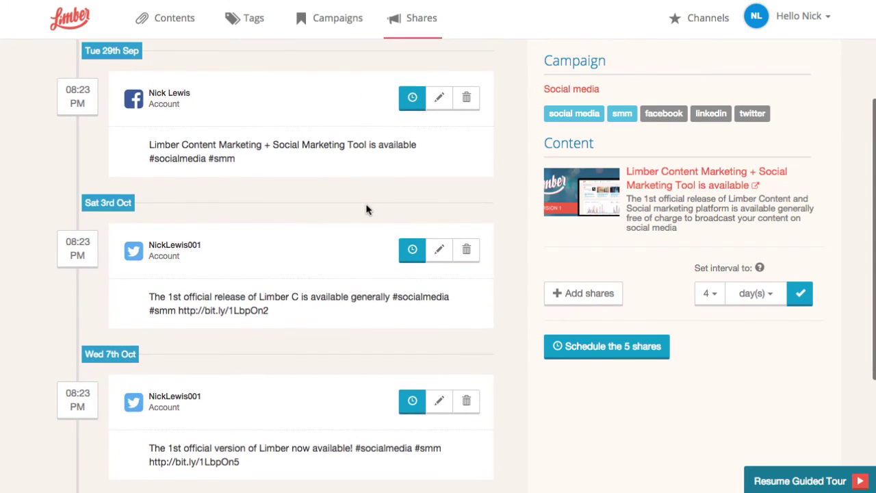
scroll(366, 209, "down", 3)
scroll(366, 209, "up", 1)
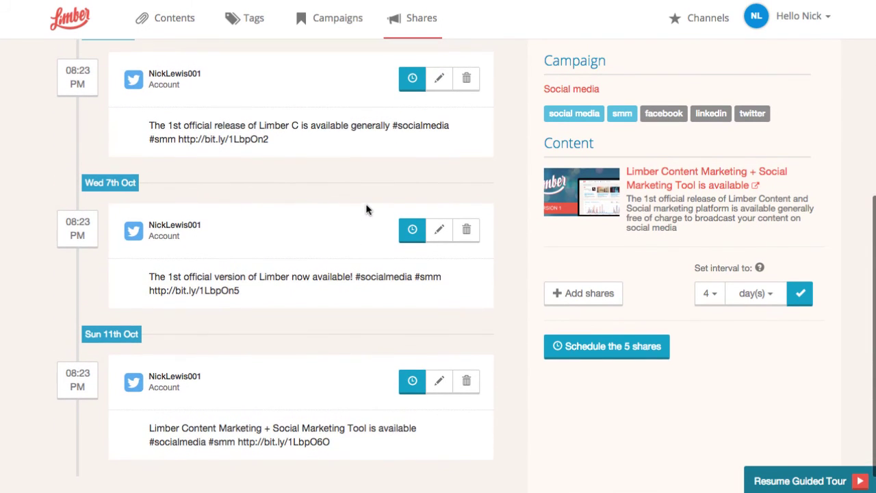
left_click(590, 348)
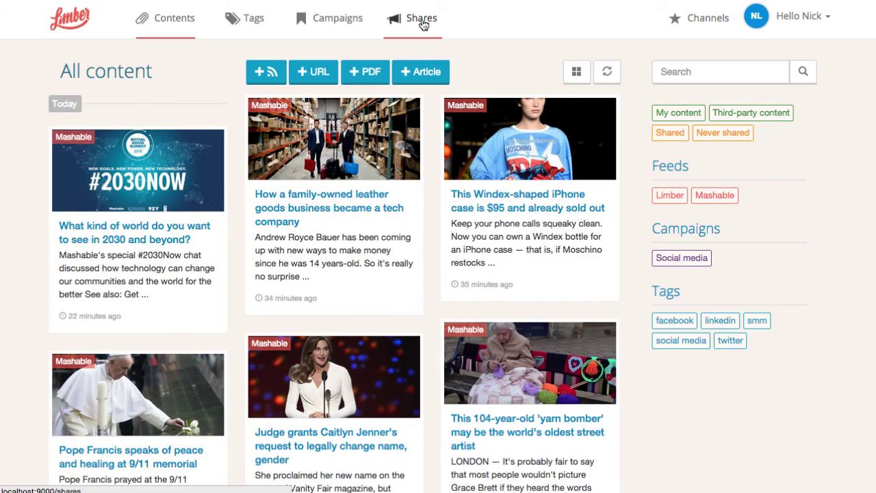
Open the overview of all shares and look through the timeline of scheduled posts
left_click(422, 21)
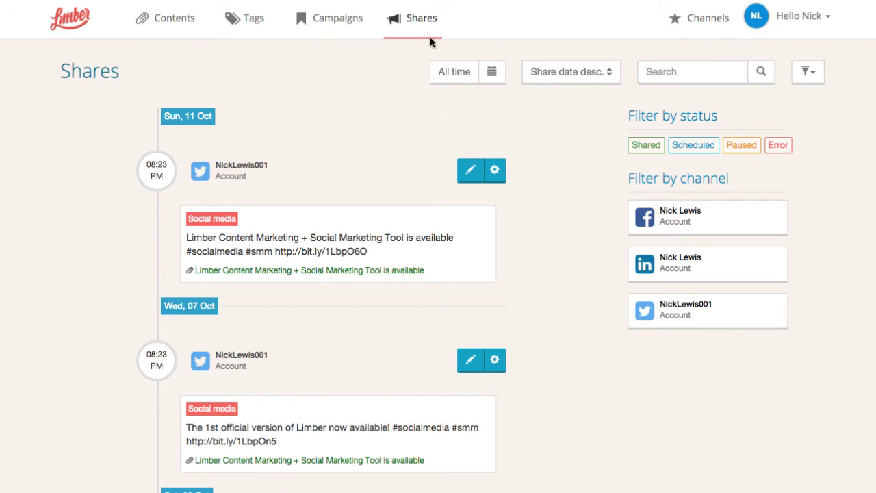
scroll(410, 161, "down", 3)
scroll(410, 161, "down", 6)
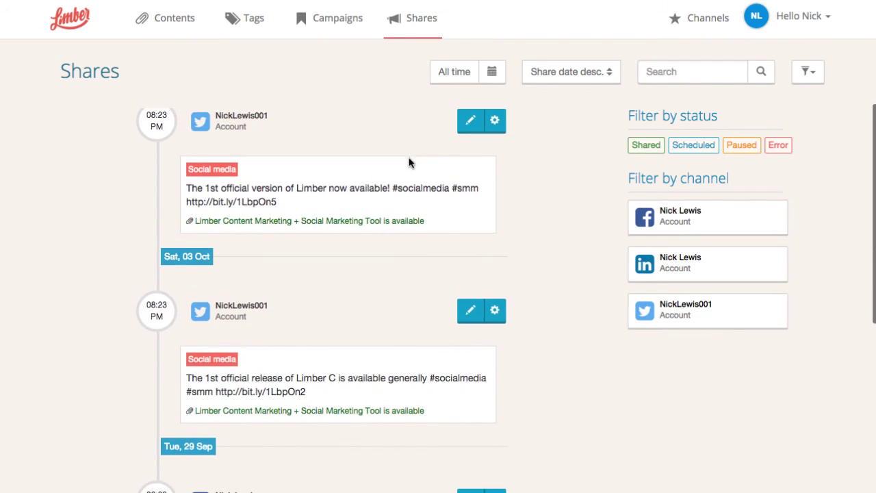
scroll(410, 163, "up", 7)
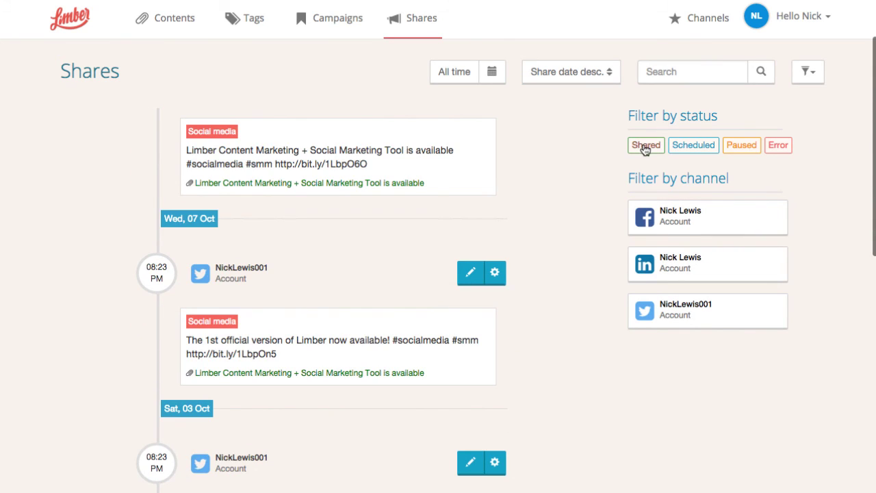
Filter the shares list by the LinkedIn channel and look at the date range options without changing them
left_click(666, 268)
left_click(493, 76)
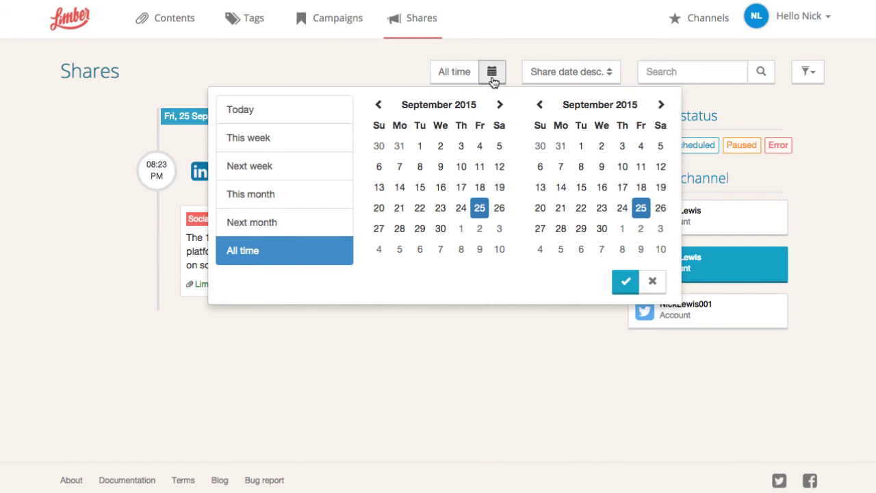
left_click(493, 79)
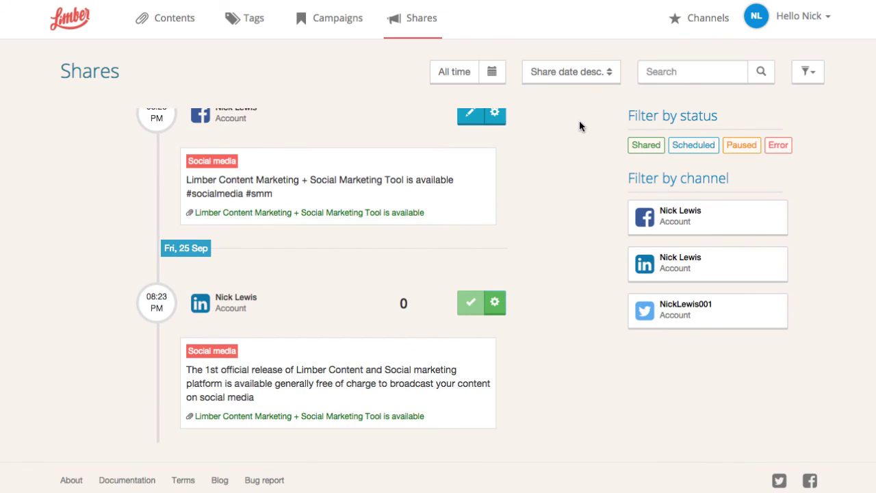